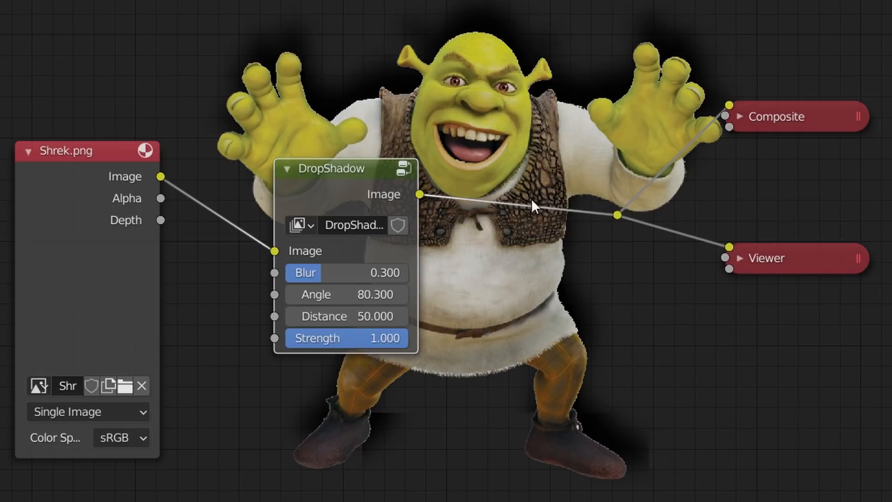
Try out different Distance values on the DropShadow group node to preview the shadow offset.
drag(329, 323, 405, 324)
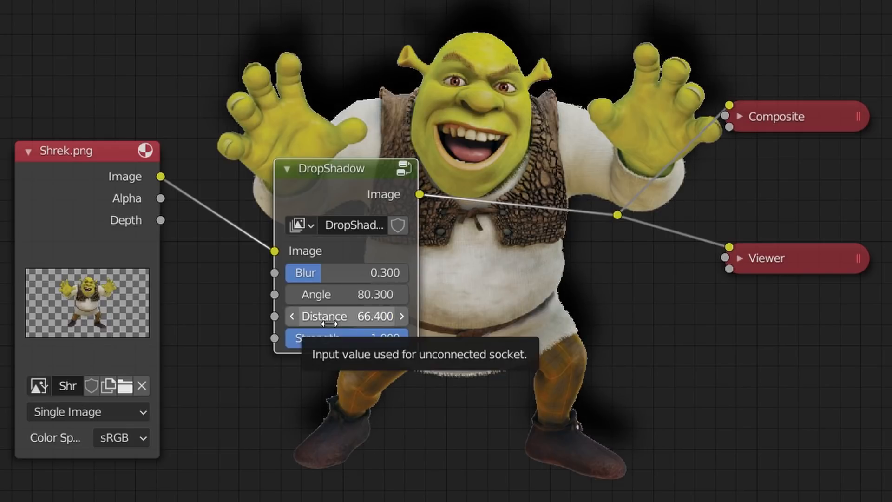
mouse_move(320, 322)
mouse_down()
mouse_move(397, 321)
mouse_move(330, 337)
mouse_move(366, 336)
mouse_move(318, 337)
mouse_up()
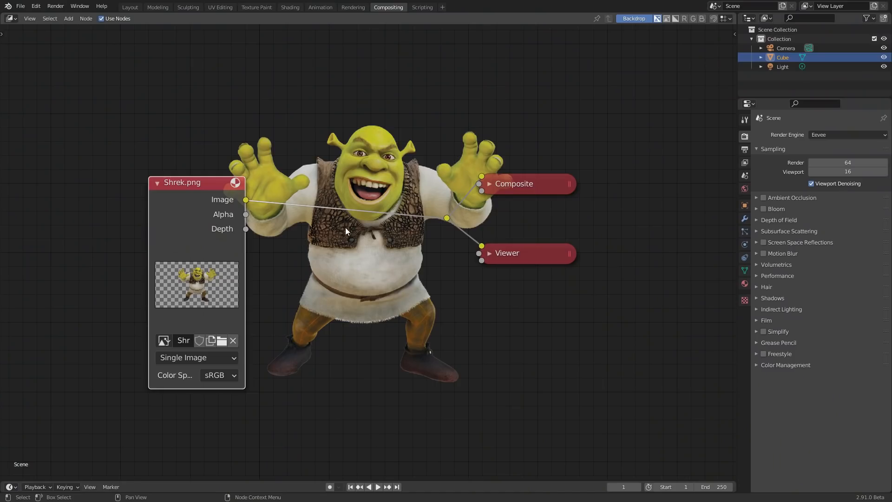
Move the Shrek.png image node aside and add a Mix node beside it.
key(g)
click(179, 197)
key(shift+a)
click(236, 158)
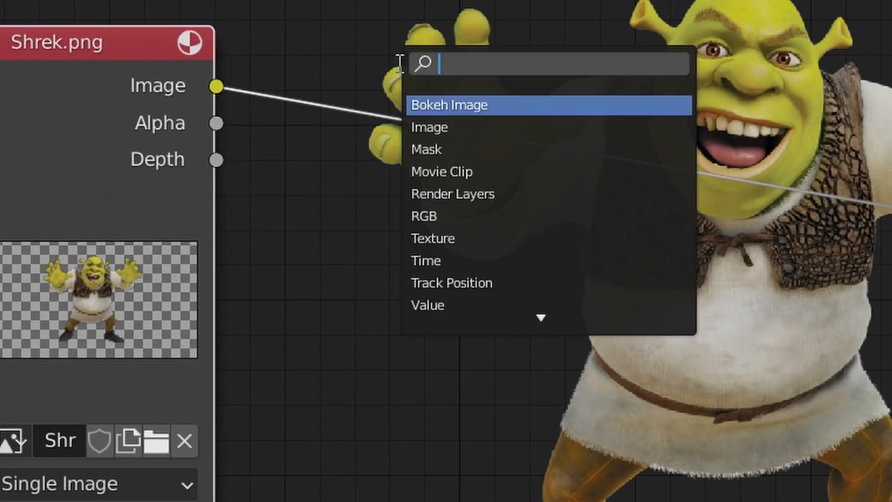
text(mi)
click(426, 97)
click(433, 209)
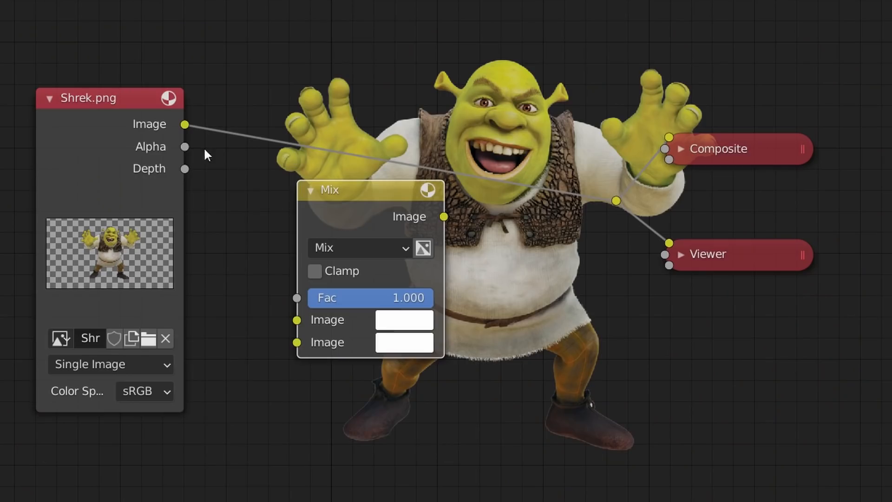
Feed the Shrek.png image into the Mix node's first Image input, with black as second colour, and preview the Mix output.
alt+right_drag(189, 86, 546, 346)
alt+right_drag(382, 282, 378, 286)
click(410, 344)
drag(556, 181, 558, 197)
ctrl+shift+click(303, 198)
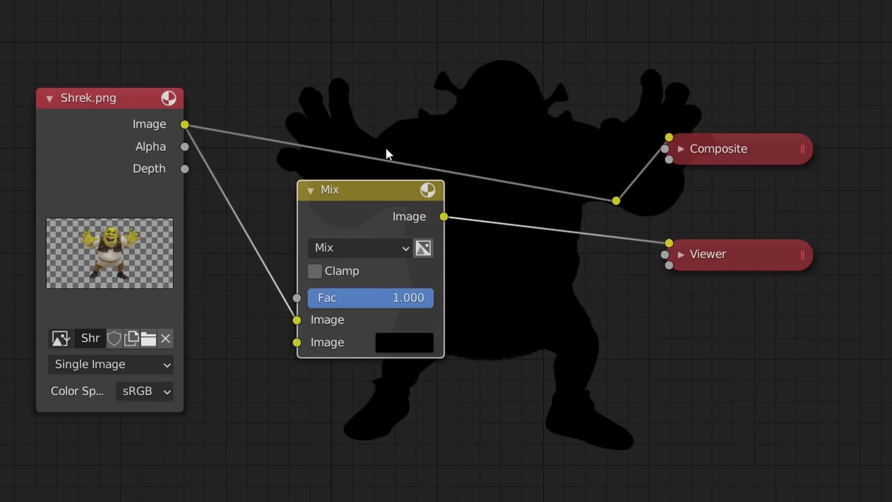
Move the Mix node lower and insert a Blur node between it and the Viewer.
drag(379, 189, 299, 271)
key(shift+a)
click(400, 120)
text(blu)
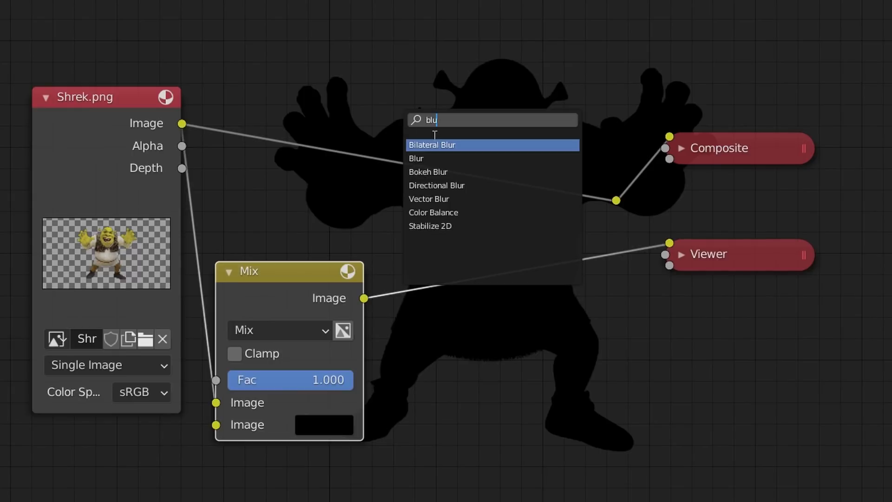
click(430, 159)
click(493, 360)
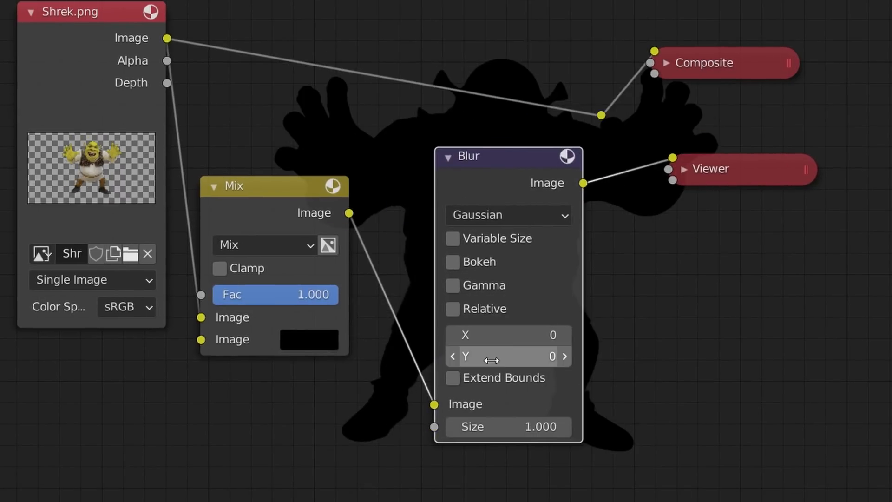
Set the Blur node's X and Y to 100 and its Size to 0.25.
click(504, 337)
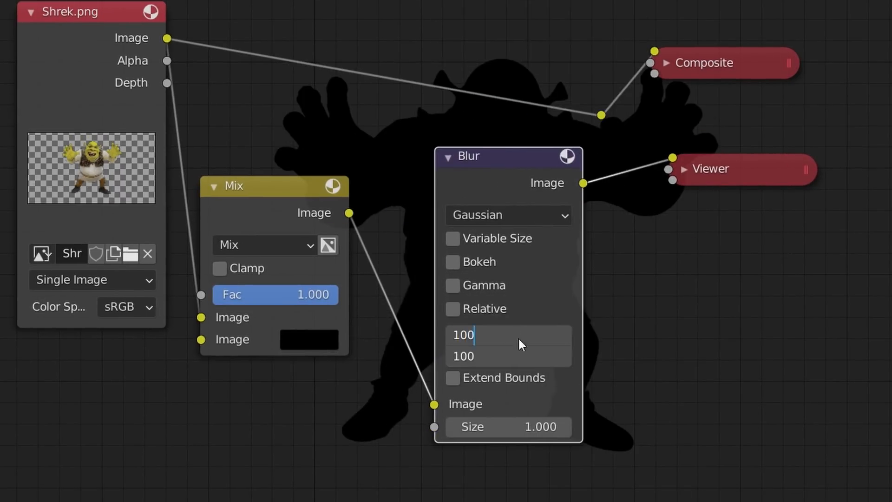
key(Return)
click(529, 426)
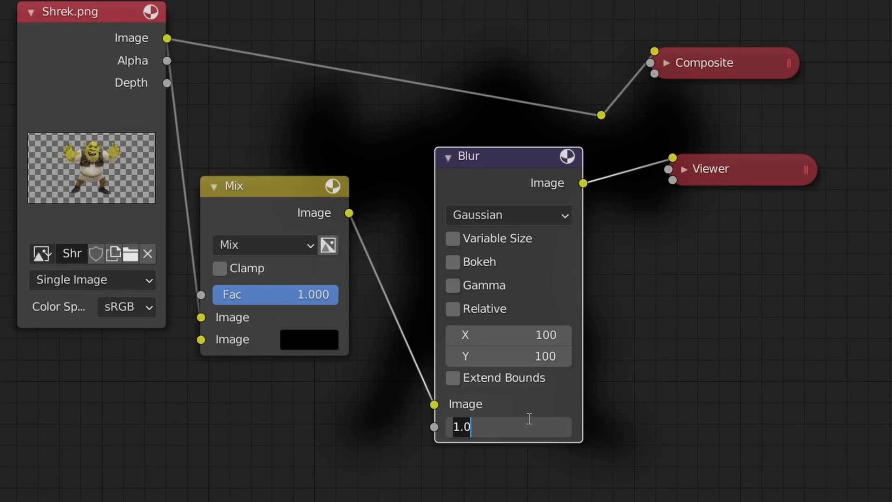
text(0)
key(Return)
click(521, 418)
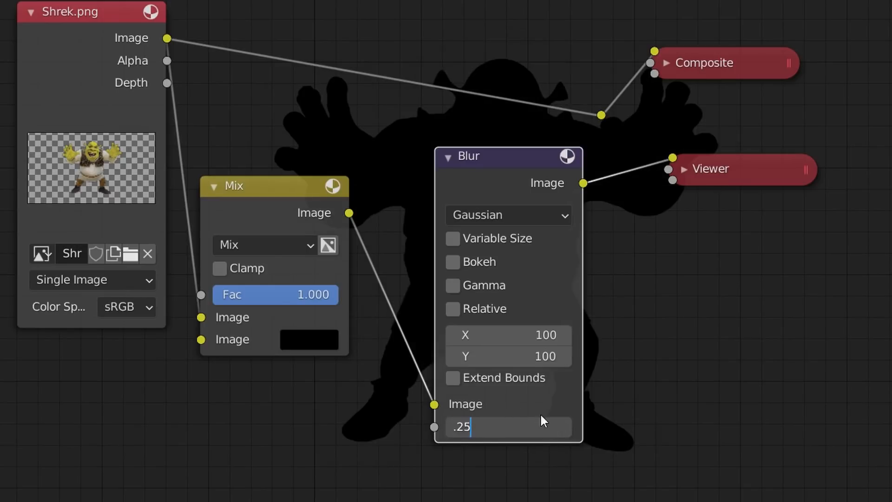
key(Return)
Shift the Mix and Blur nodes back to make room and insert a Transform node between Blur and Viewer.
drag(682, 339, 87, 233)
drag(538, 295, 359, 307)
key(shift+a)
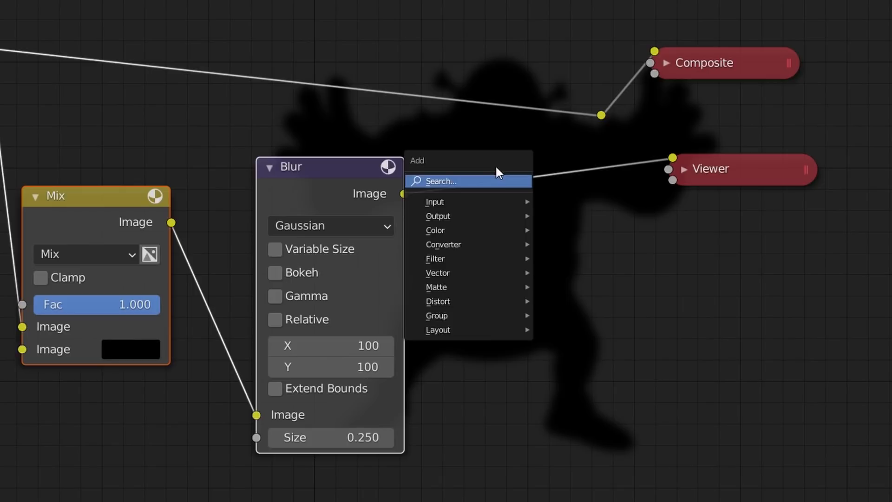
click(491, 179)
text(tr)
click(519, 231)
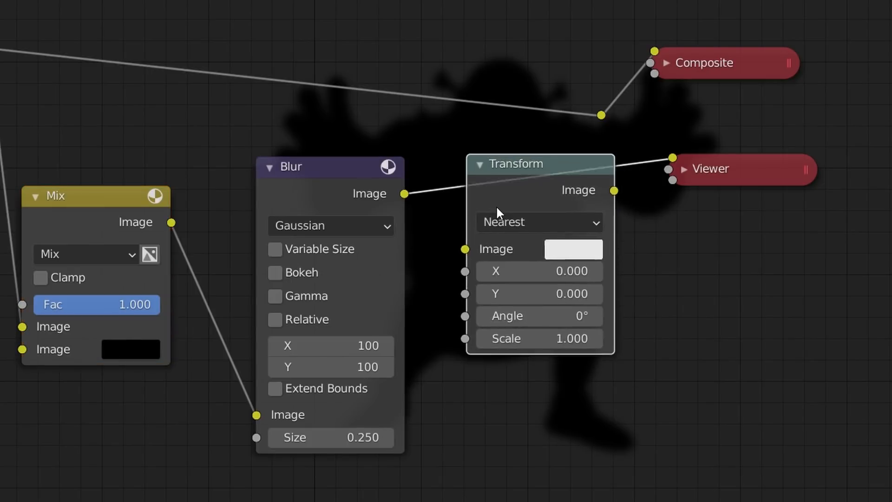
click(495, 205)
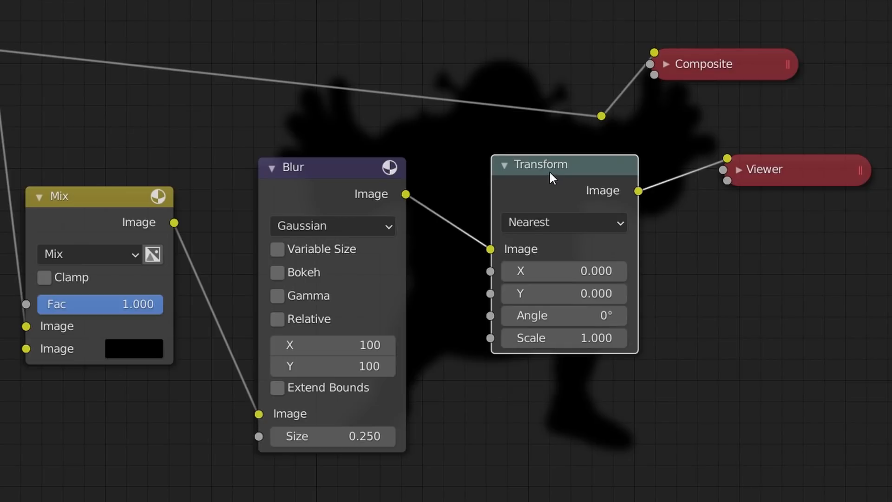
Lower the Transform node, then add a Value node below the Mix node and place a duplicate of it underneath.
drag(552, 179, 575, 255)
key(shift+a)
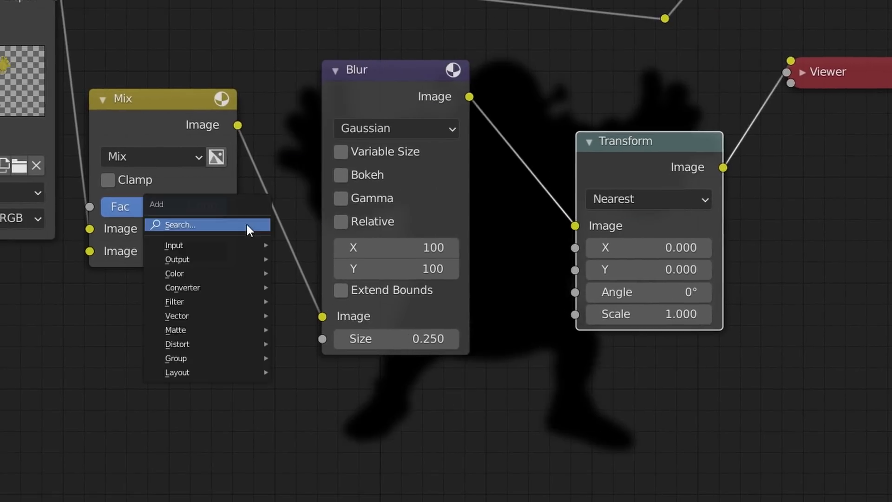
click(249, 229)
text(va)
key(Return)
click(120, 396)
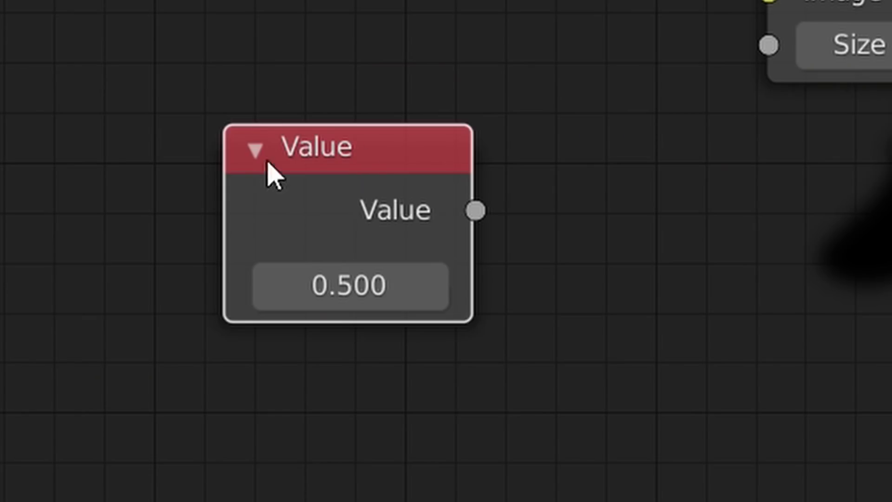
middle_drag(408, 238, 542, 132)
key(shift+d)
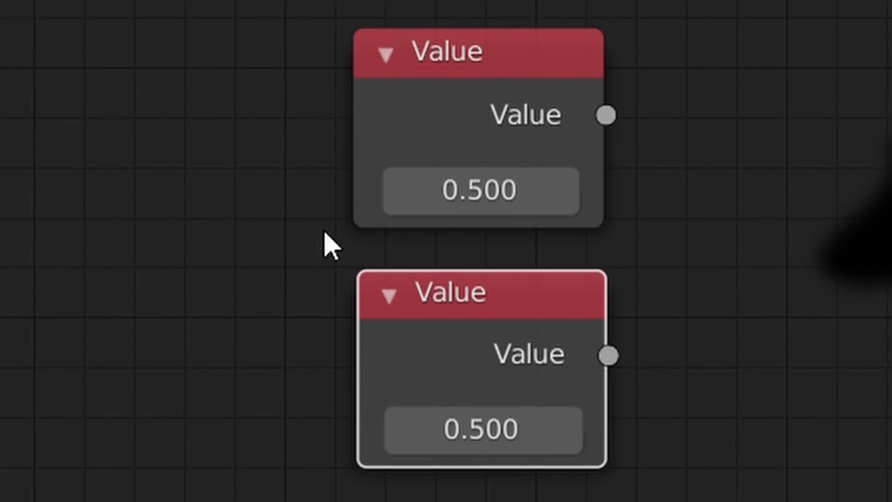
Add a Math node set to Cosine below the Blur node and connect the upper Value node to it.
key(shift+a)
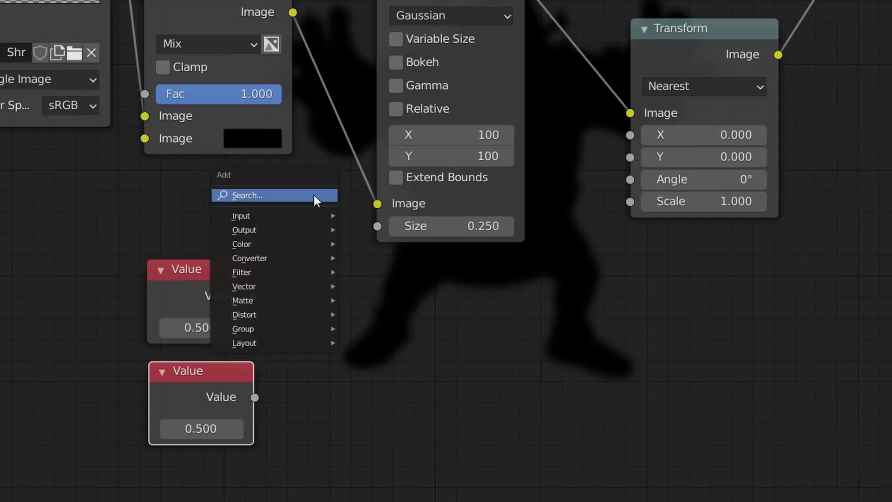
click(288, 195)
text(math)
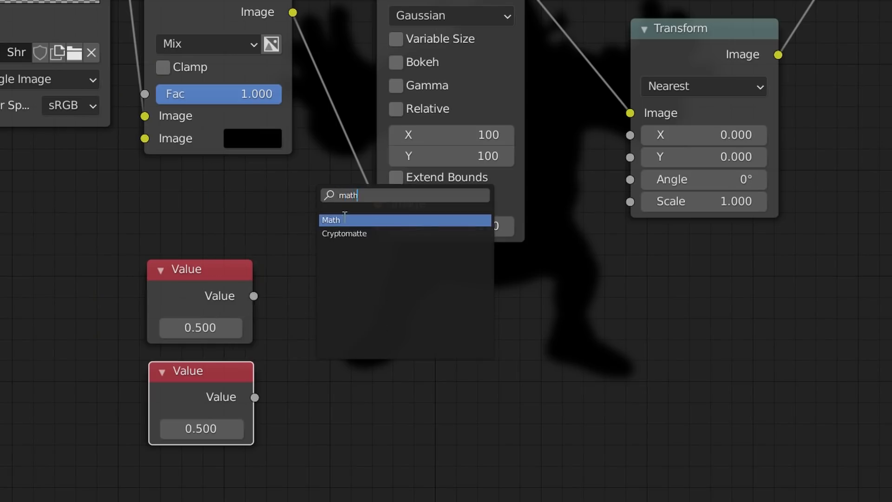
key(Return)
click(408, 288)
click(427, 313)
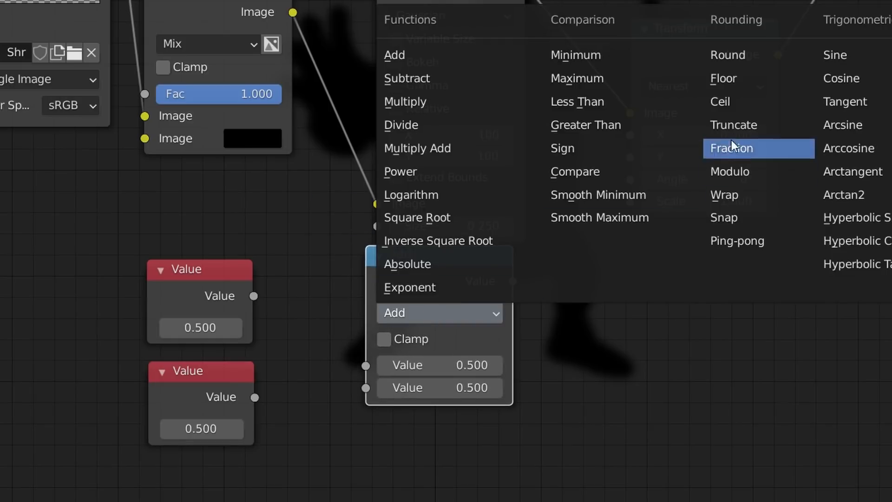
click(832, 72)
alt+right_drag(195, 297, 459, 340)
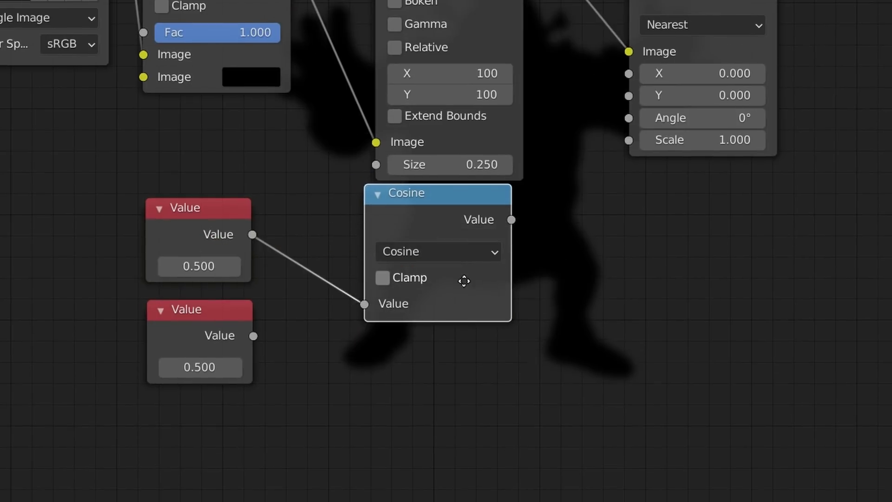
Duplicate the Cosine node below, switch the copy to Sine and connect the upper Value node to it.
key(shift+d)
click(462, 464)
click(462, 464)
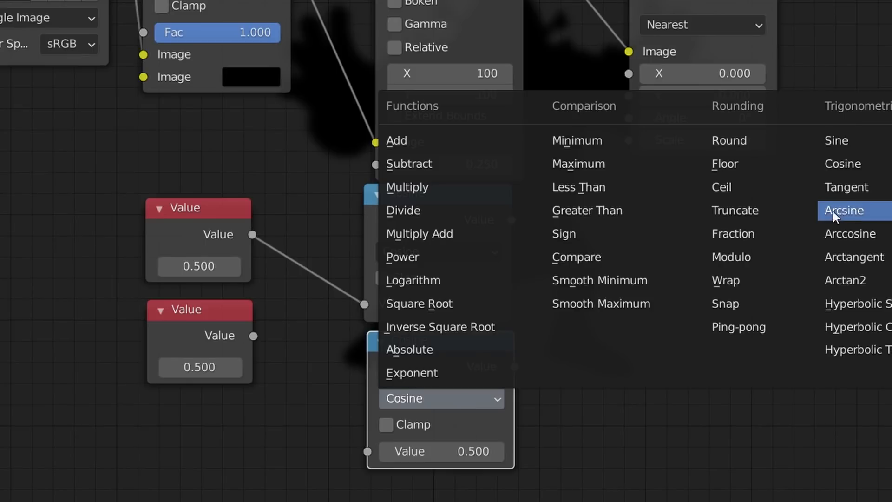
click(860, 143)
alt+right_drag(218, 241, 436, 409)
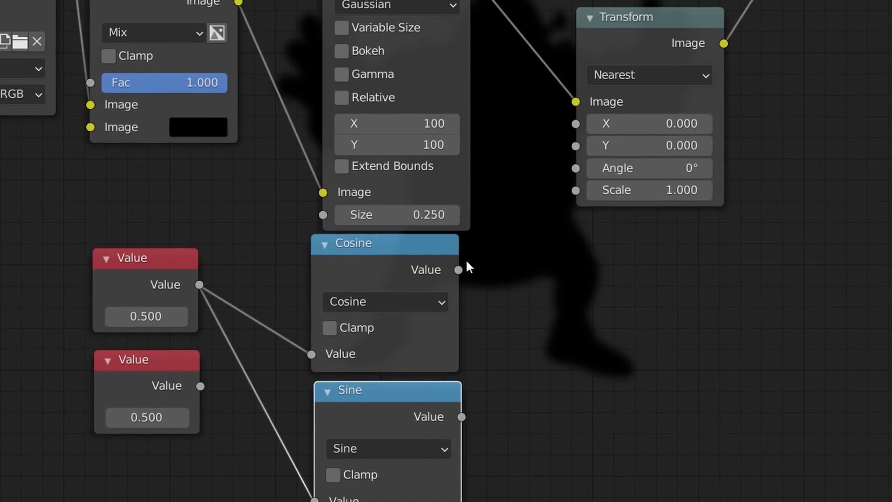
Duplicate the Cosine node beside it, switch the copy to Multiply and feed the Cosine output into it.
key(shift+d)
click(553, 289)
click(551, 301)
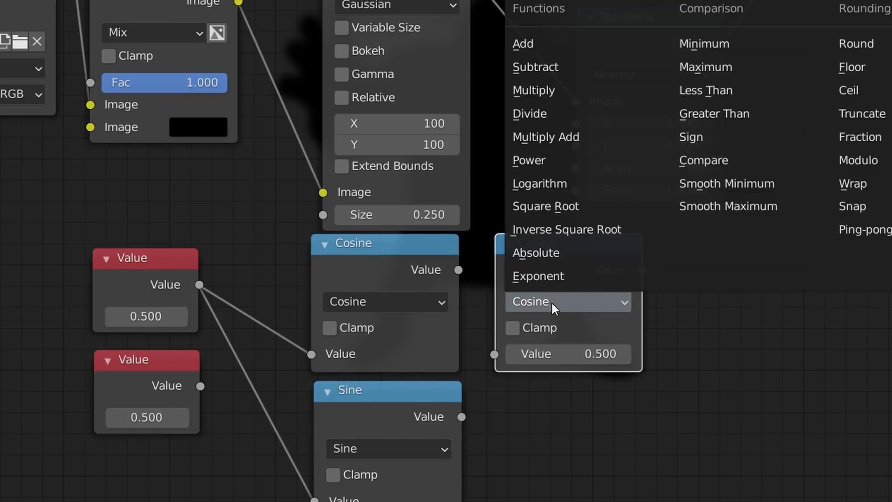
click(530, 87)
alt+right_drag(422, 313, 609, 274)
Duplicate the Multiply node for the Sine output and connect the lower Value node to both Multiply nodes.
key(shift+d)
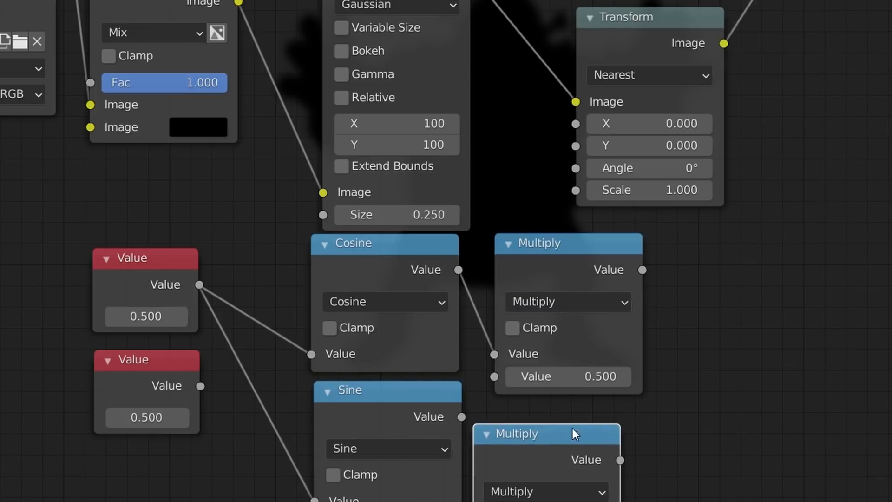
click(574, 430)
alt+right_drag(449, 394, 580, 418)
alt+right_drag(223, 309, 590, 235)
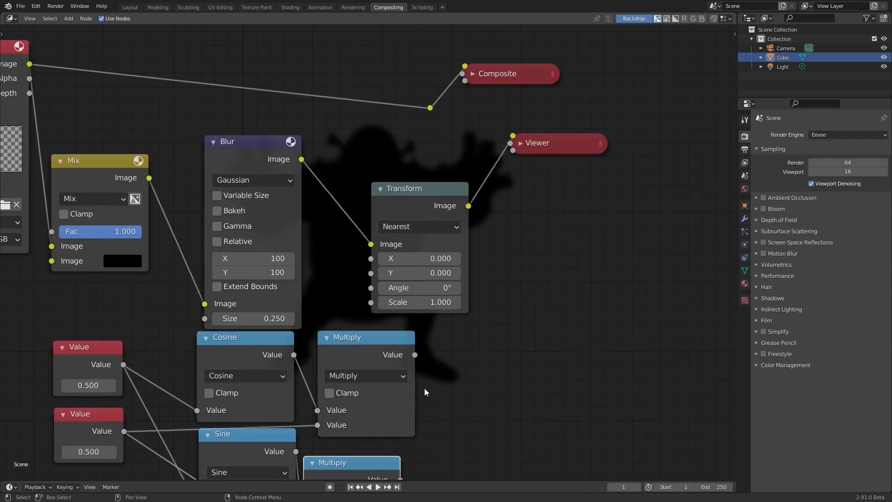
Connect the two Multiply outputs to the Transform node's X and Y inputs.
alt+right_drag(422, 376, 413, 253)
middle_drag(392, 449, 408, 299)
alt+right_drag(409, 358, 409, 133)
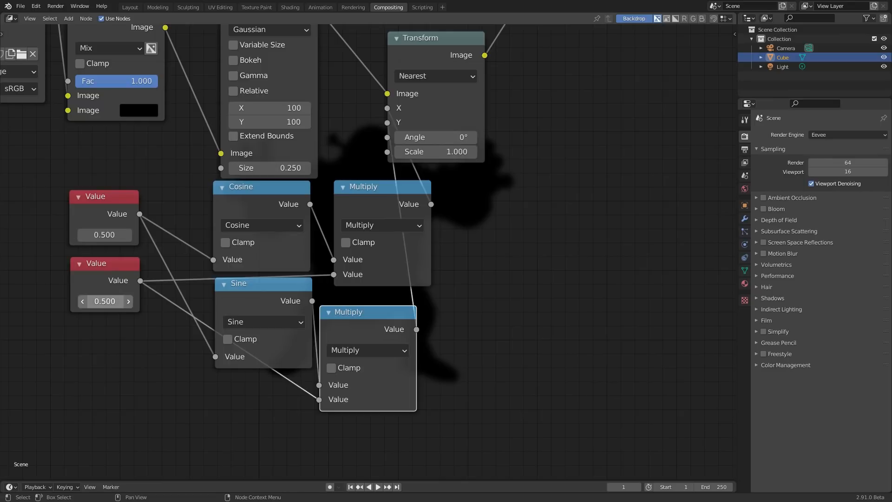
Set the lower Value node to 100 and the upper Value node to 5.2 to offset the shadow.
click(116, 302)
text(10)
key(Return)
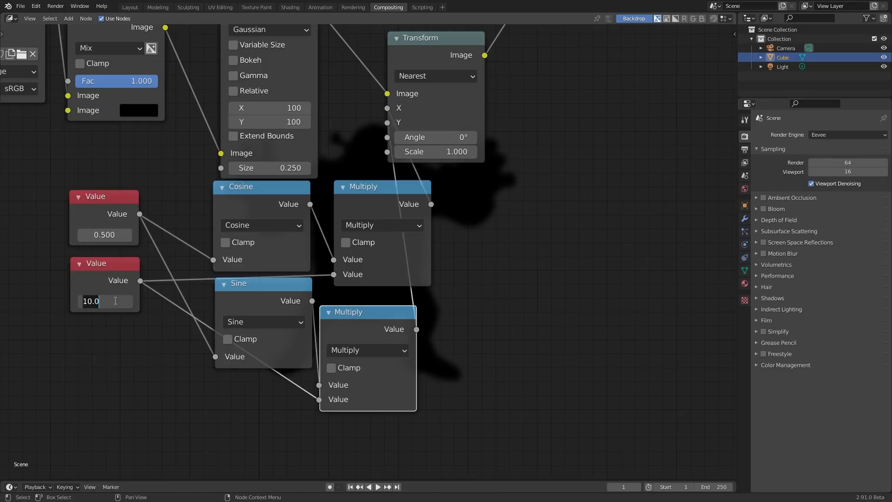
text(00)
key(Return)
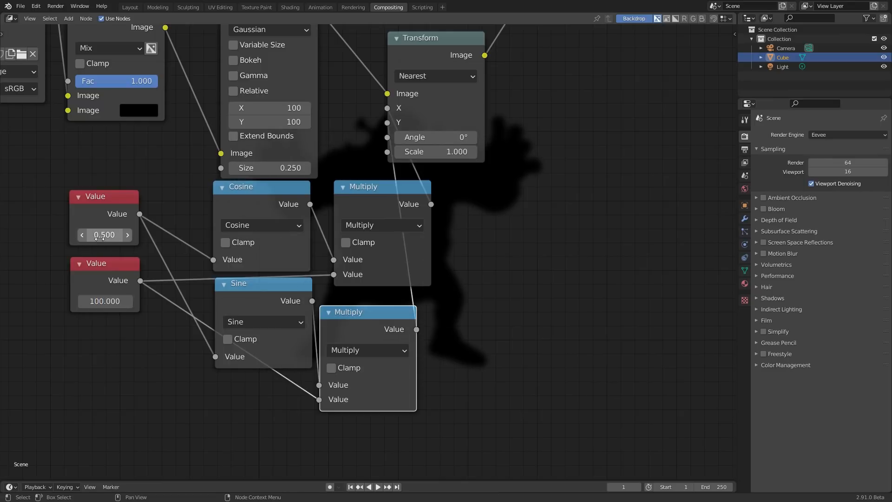
drag(99, 234, 511, 235)
key(Home)
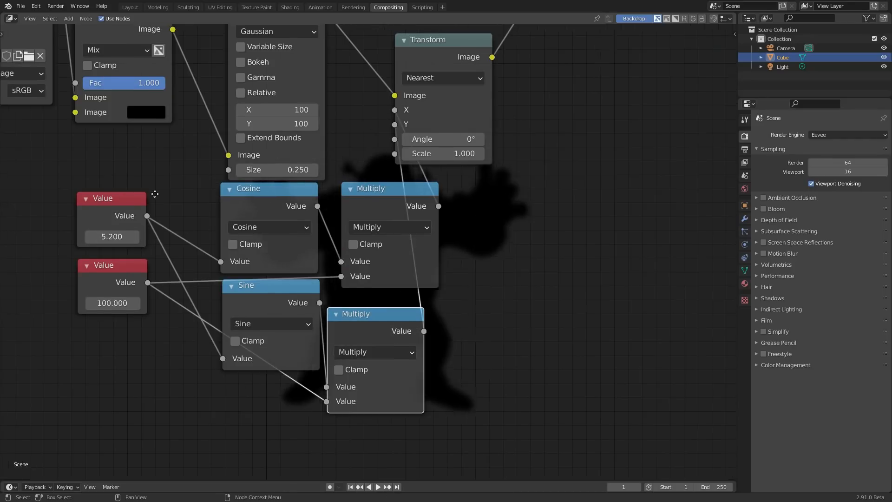
Move the 5.2 Value node away from the Math nodes and add a reroute across its two output links.
drag(211, 251, 23, 234)
middle_drag(108, 315, 199, 357)
shift+right_drag(200, 354, 218, 209)
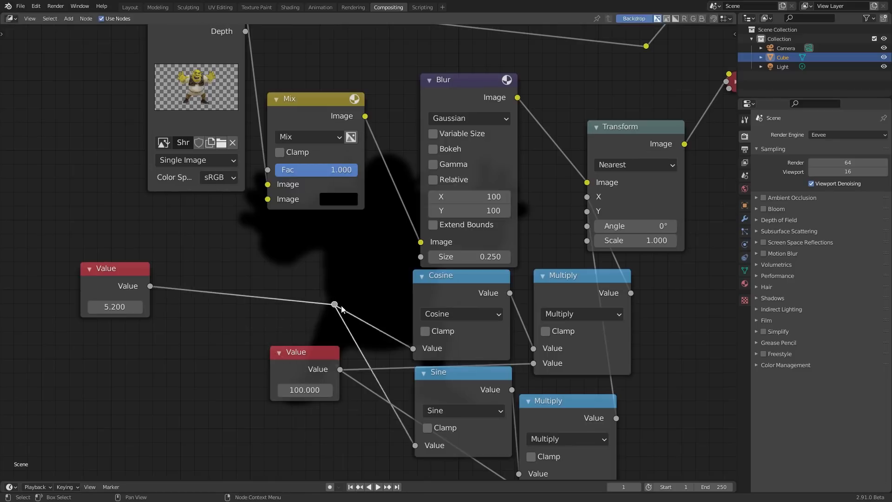
Insert a duplicate of the Cosine node between the 5.2 Value node and the reroute, set to Divide by 360.
click(439, 288)
key(shift+d)
click(317, 206)
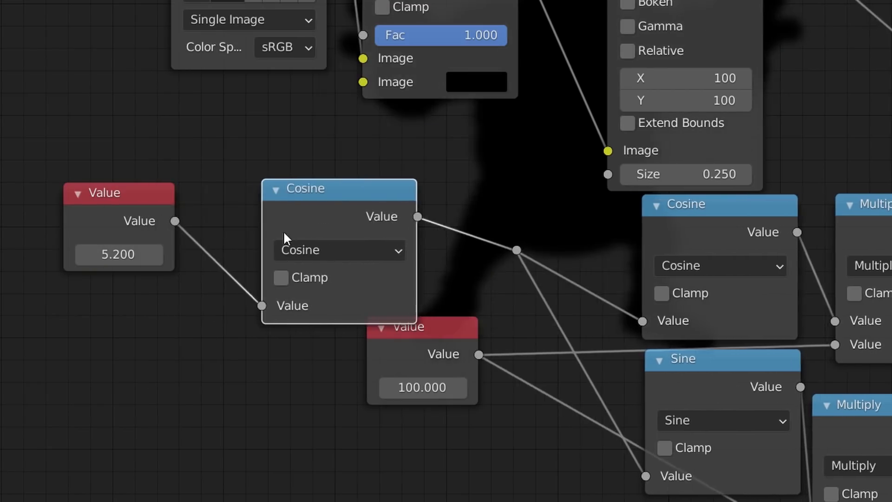
click(310, 247)
key(d)
click(332, 329)
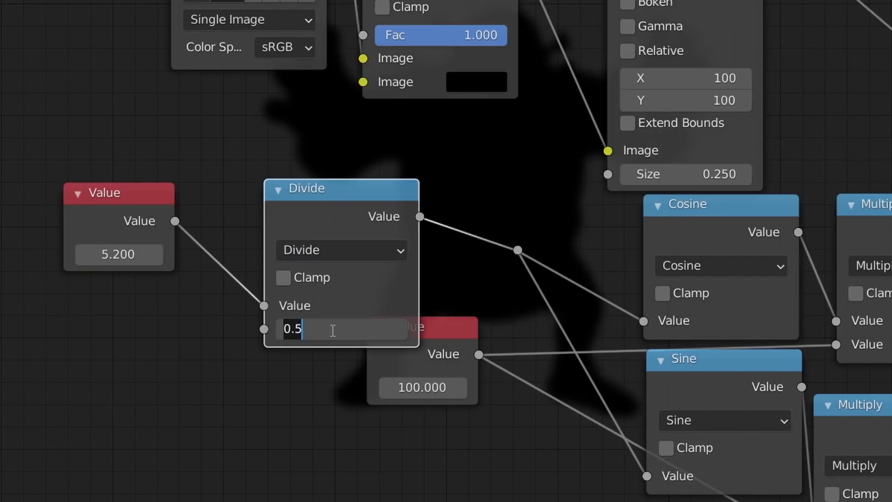
text(360)
key(Return)
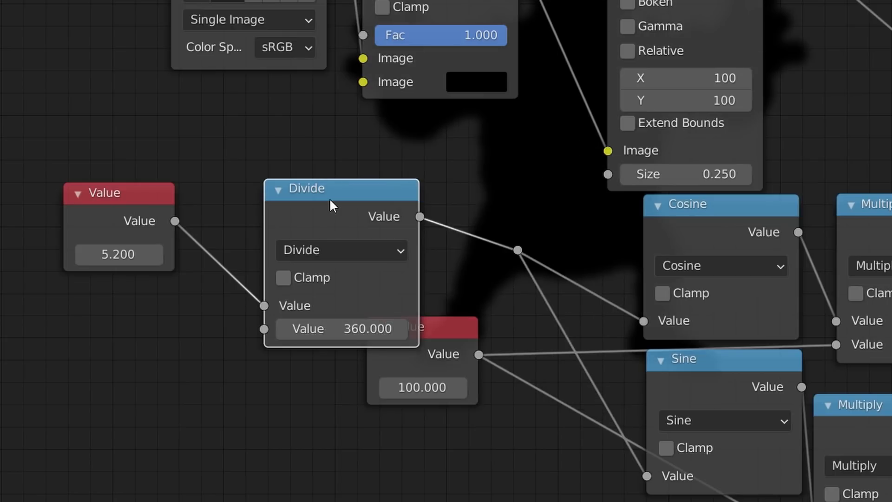
Move the Divide node and the 5.2 Value node farther from the reroute to make room between them.
drag(330, 201, 249, 185)
middle_drag(245, 179, 382, 207)
drag(129, 312, 460, 227)
drag(462, 224, 253, 240)
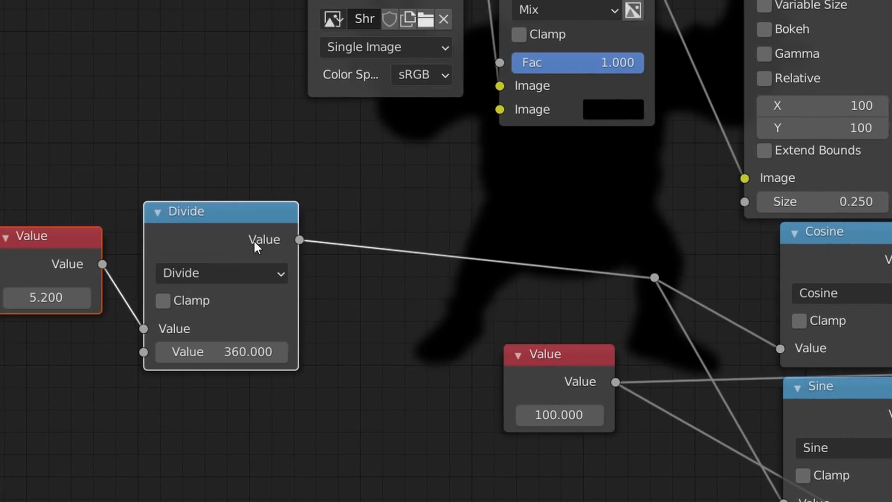
Insert a duplicate of the Divide node between it and the reroute, set to Multiply by 2*pi.
click(240, 197)
click(251, 221)
key(shift+d)
click(418, 208)
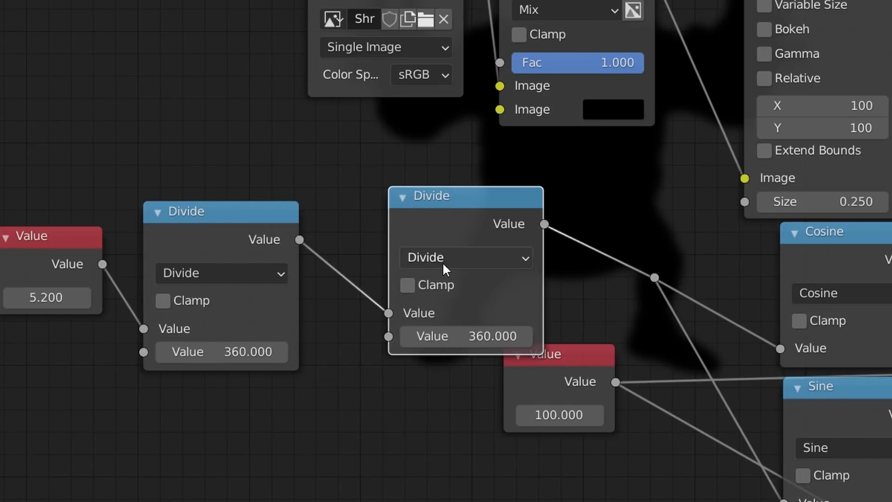
click(442, 260)
key(m)
click(447, 329)
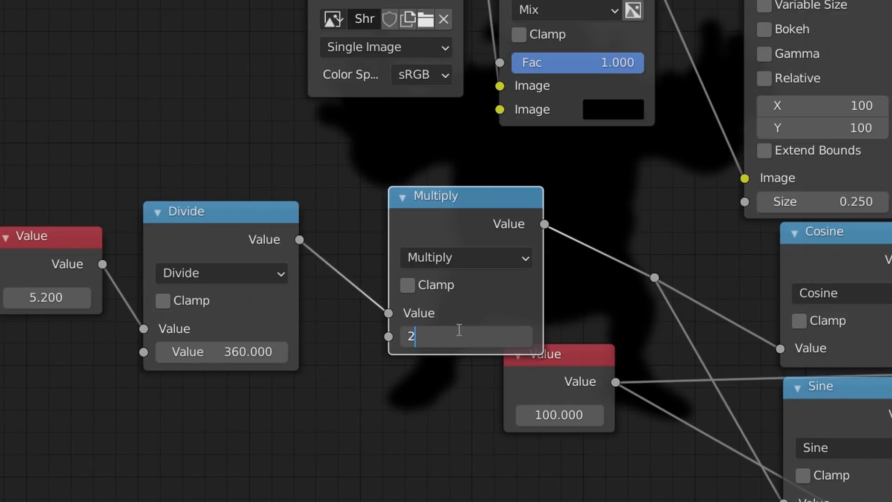
text(2*pi)
key(Return)
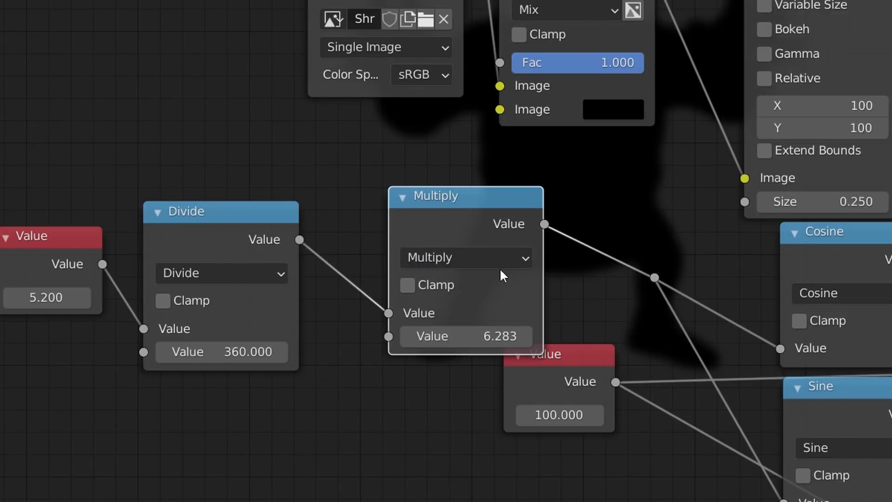
Move the 100 Value node beneath the Divide node, and set the Value node feeding Divide to 0 and finally to 90.
drag(540, 376, 91, 432)
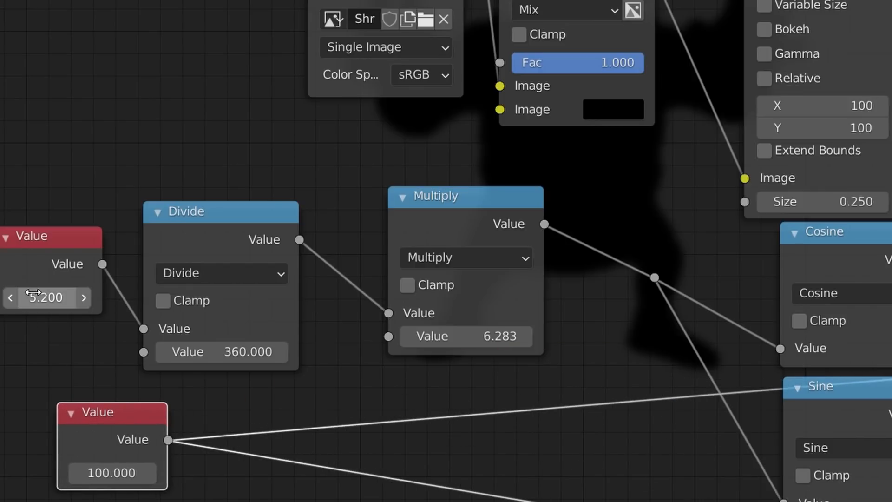
click(32, 293)
text(0)
key(Return)
click(37, 305)
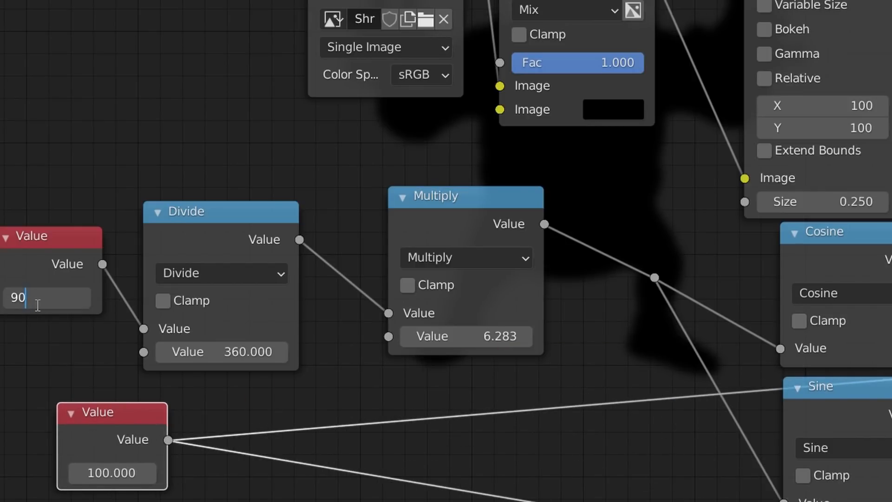
text(90)
key(Return)
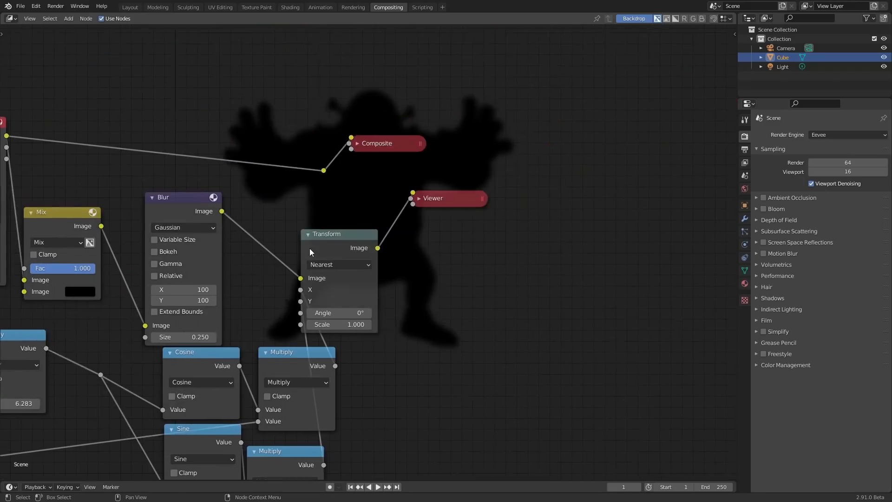
Move the Composite and Viewer nodes farther out and insert an Alpha Over node between Transform and Viewer.
middle_drag(310, 248, 299, 254)
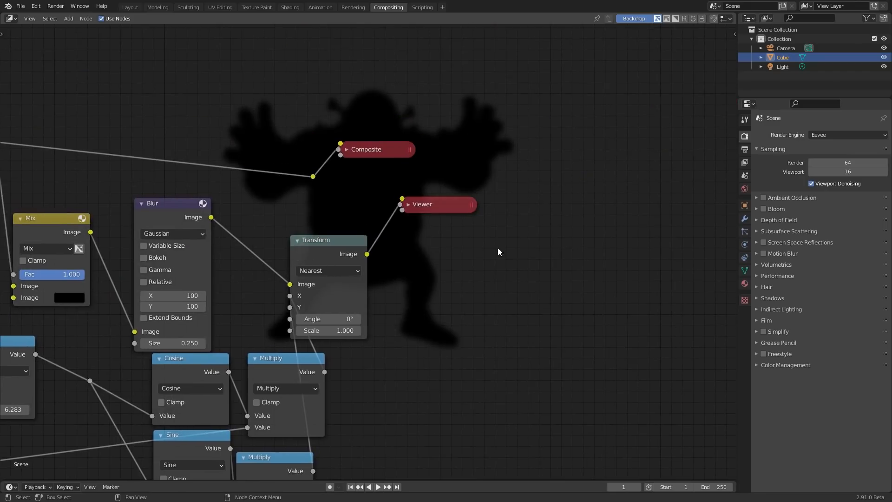
key(g)
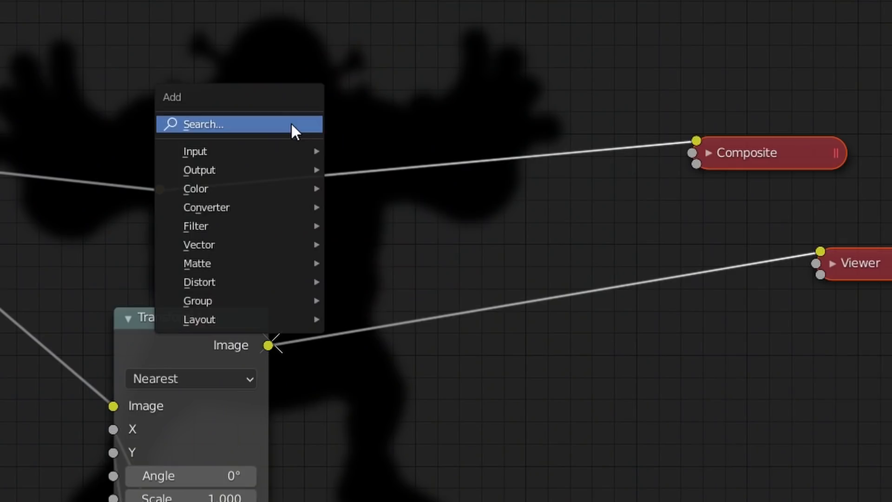
click(291, 123)
text(alp)
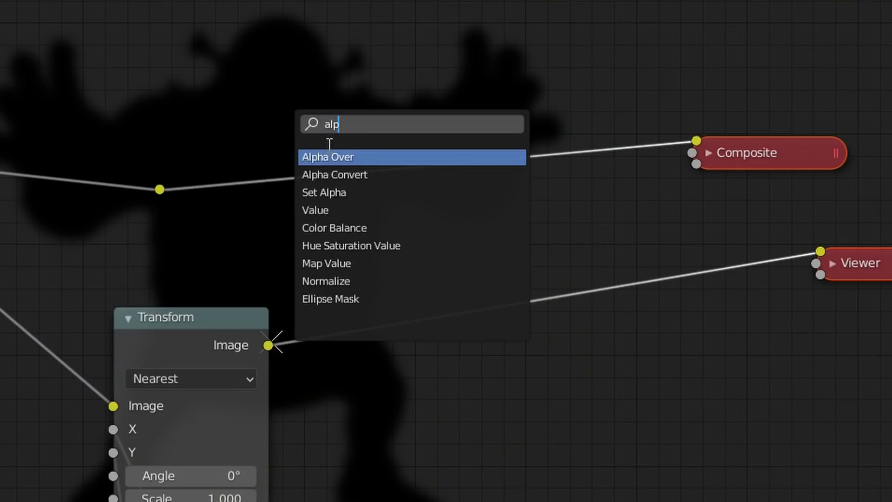
key(Return)
click(407, 304)
Move the Transform link to Alpha Over's second Image input, and set its first image colour to fully transparent black and Fac to 0.525.
drag(365, 410, 365, 434)
click(452, 410)
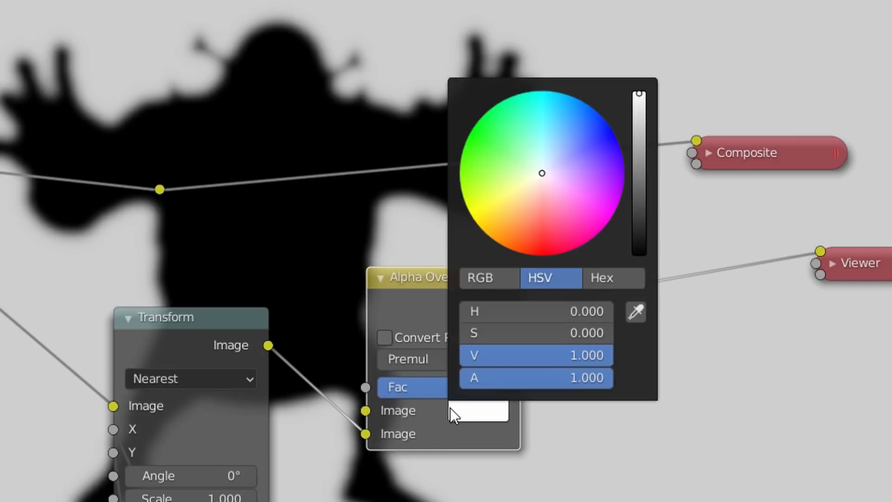
drag(557, 377, 460, 377)
drag(575, 358, 458, 355)
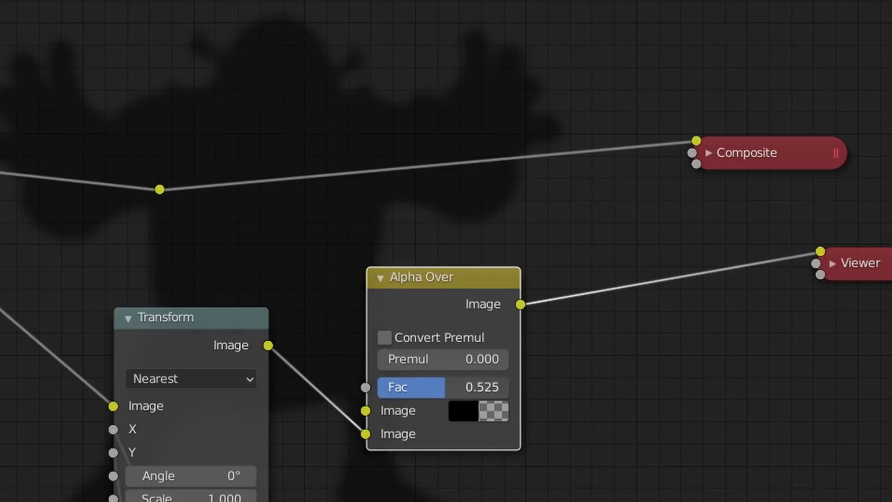
key(ctrl+z)
scroll(442, 251, down, 3)
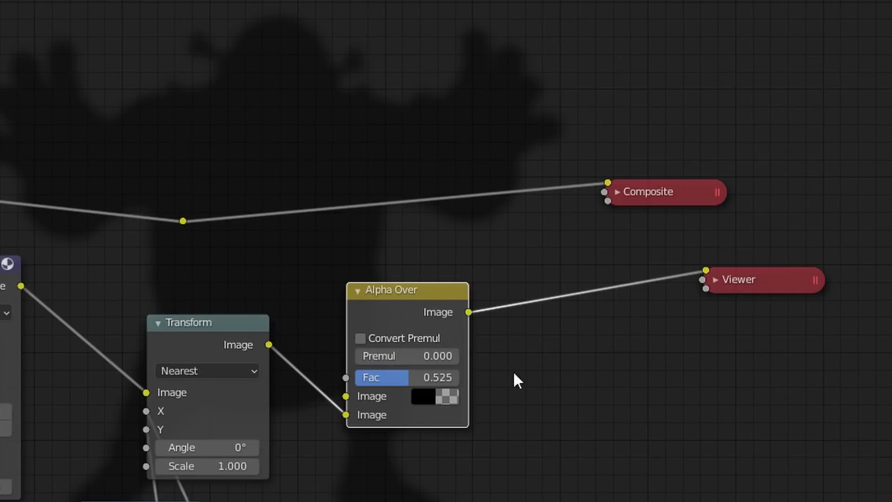
Insert a duplicate Alpha Over node before the Viewer and connect the Shrek.png Image output to its second Image input.
middle_drag(400, 346, 420, 389)
key(shift+d)
click(557, 337)
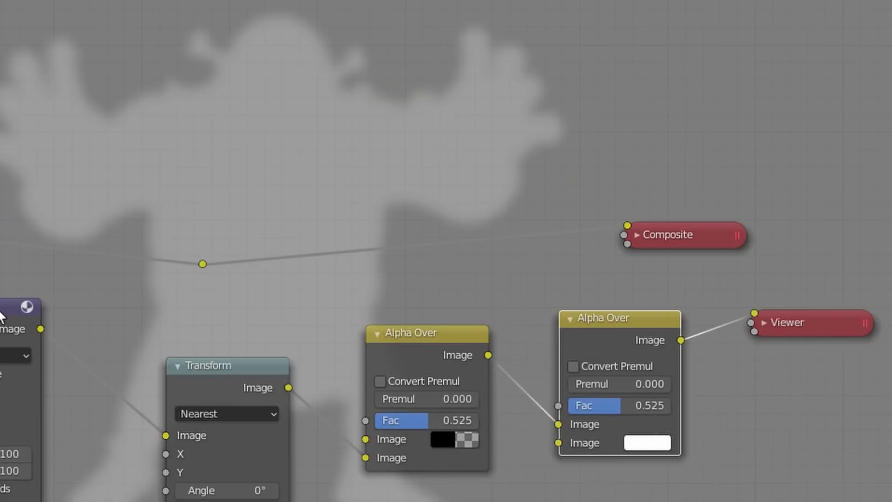
alt+right_drag(75, 184, 545, 306)
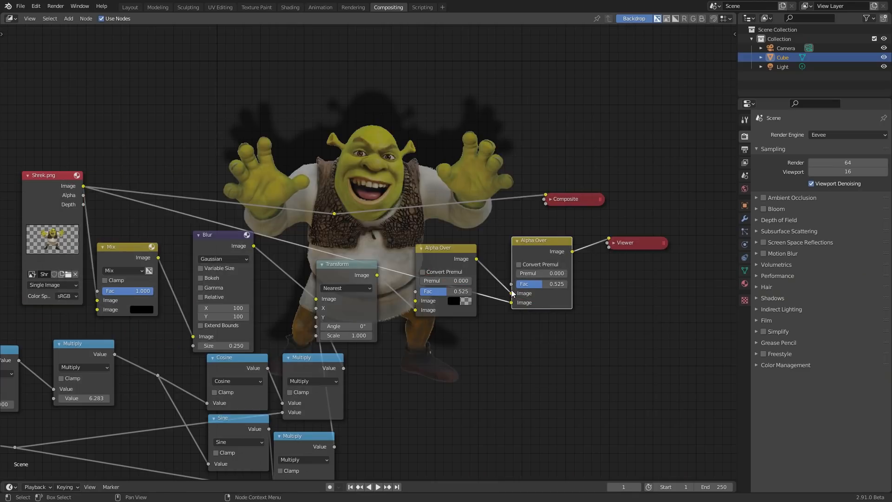
Set the angle Value node feeding the Divide node to 100.5.
middle_drag(33, 395, 264, 347)
scroll(147, 335, up, 2)
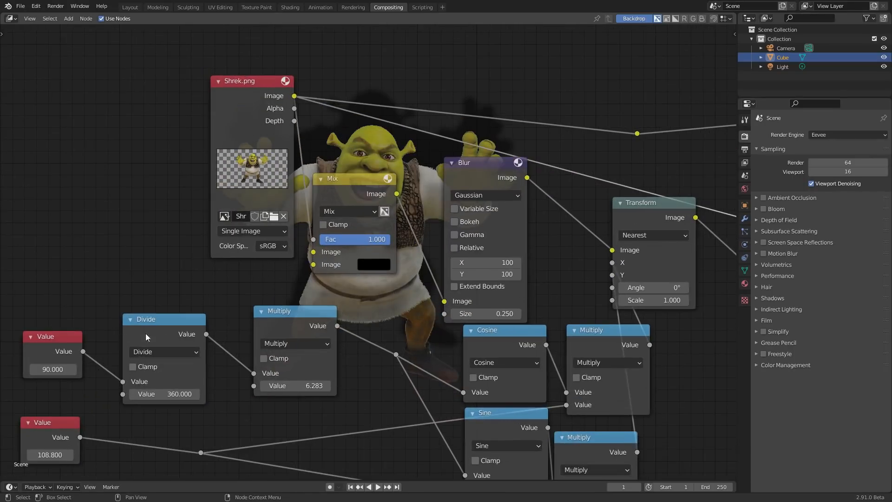
scroll(53, 366, down, 1)
drag(85, 361, 133, 361)
middle_drag(60, 405, 80, 383)
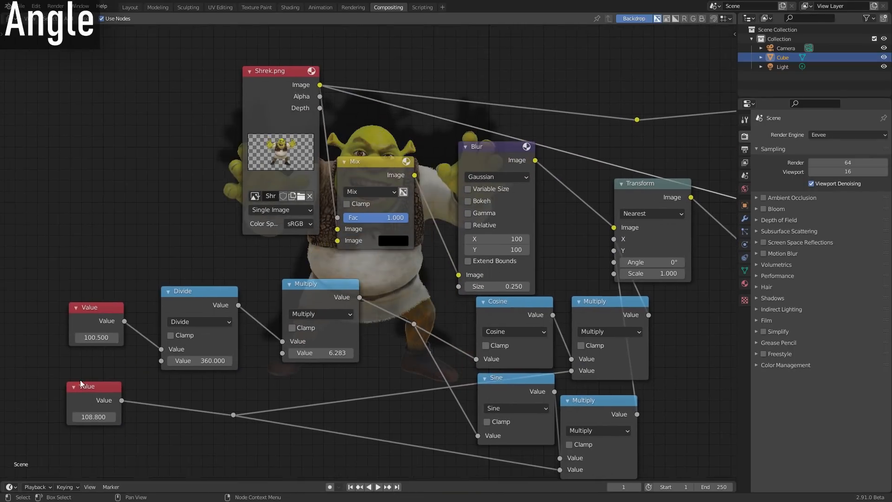
Adjust the shadow distance in the lower Value node and try out a different Size on the Blur node.
drag(87, 417, 100, 416)
middle_drag(487, 286, 263, 307)
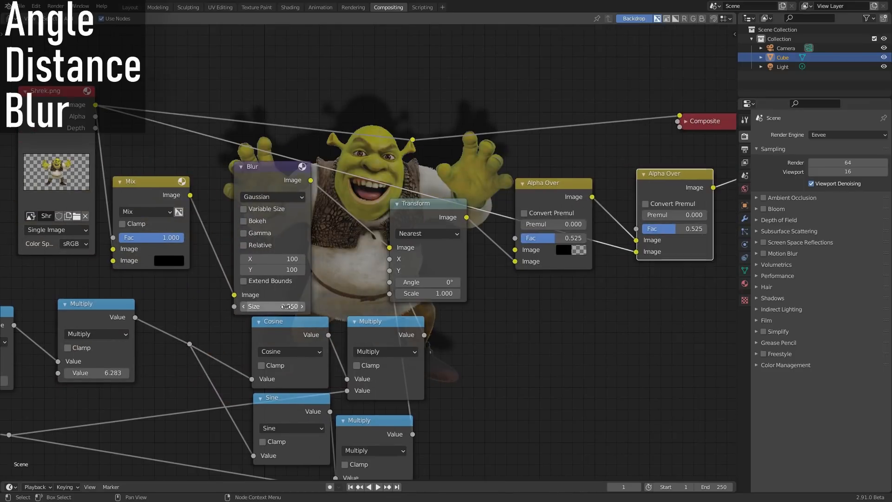
drag(274, 306, 100, 306)
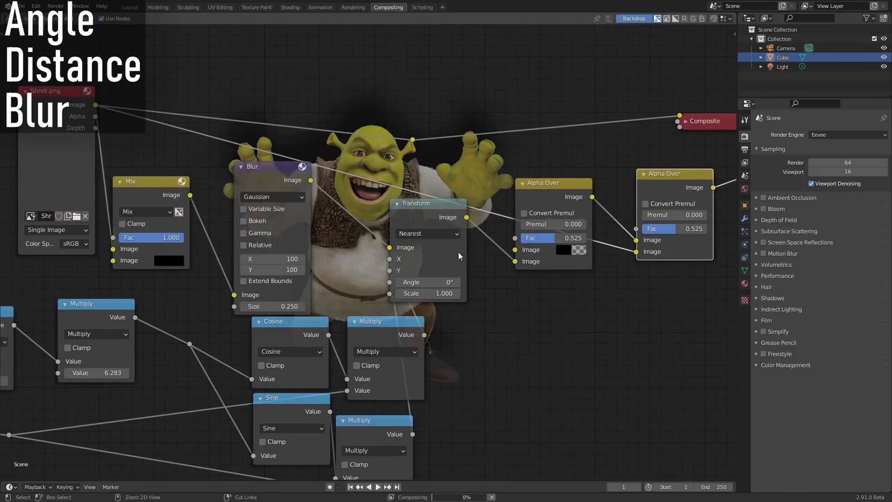
middle_drag(569, 234, 358, 298)
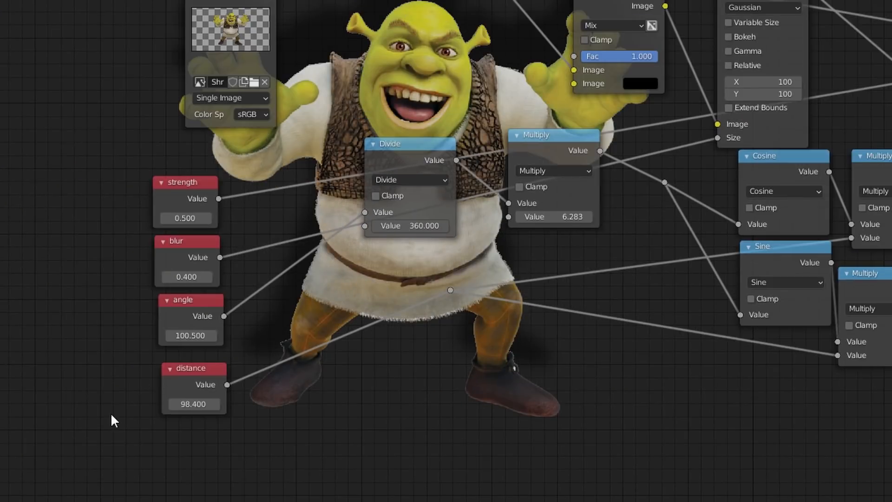
Select the strength, blur, angle and distance Value nodes with the image node and move them away from the effect nodes.
drag(110, 421, 241, 201)
scroll(187, 216, up, 2)
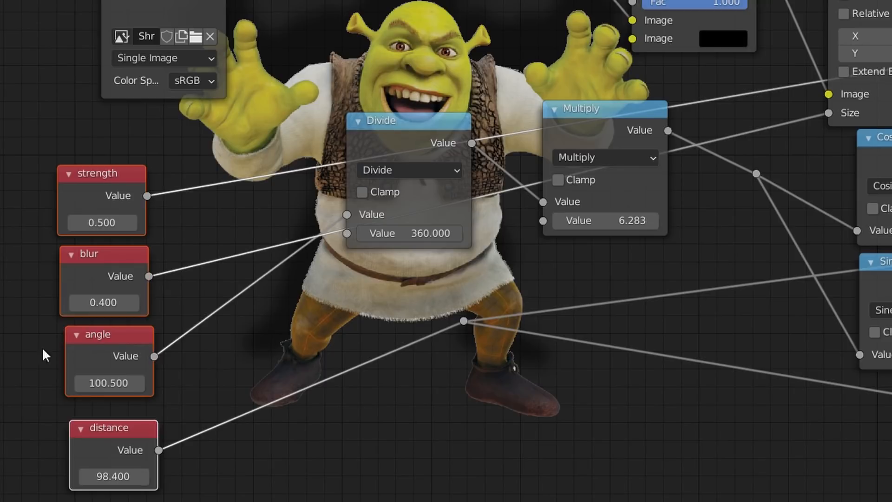
scroll(215, 252, down, 4)
drag(48, 428, 284, 77)
key(g)
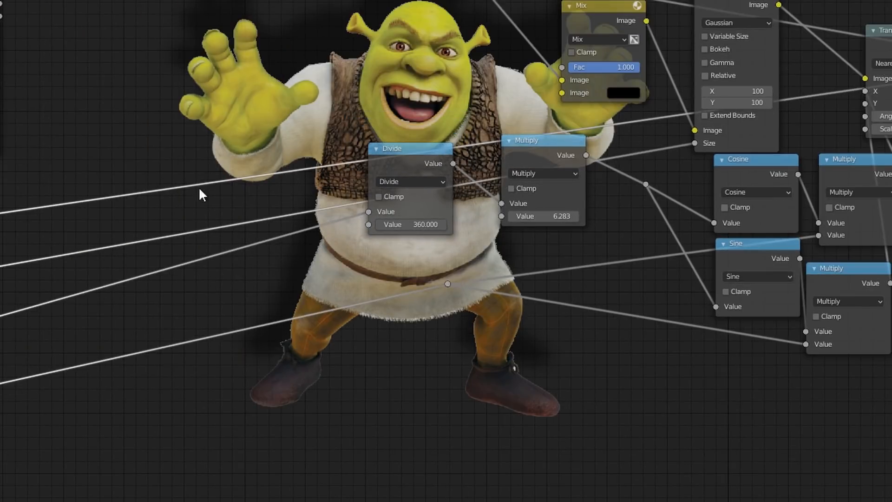
Combine all effect nodes, from Divide and Mix through the second Alpha Over, into a node group and exit the group.
middle_drag(457, 162, 129, 160)
scroll(129, 160, down, 4)
drag(76, 352, 720, 3)
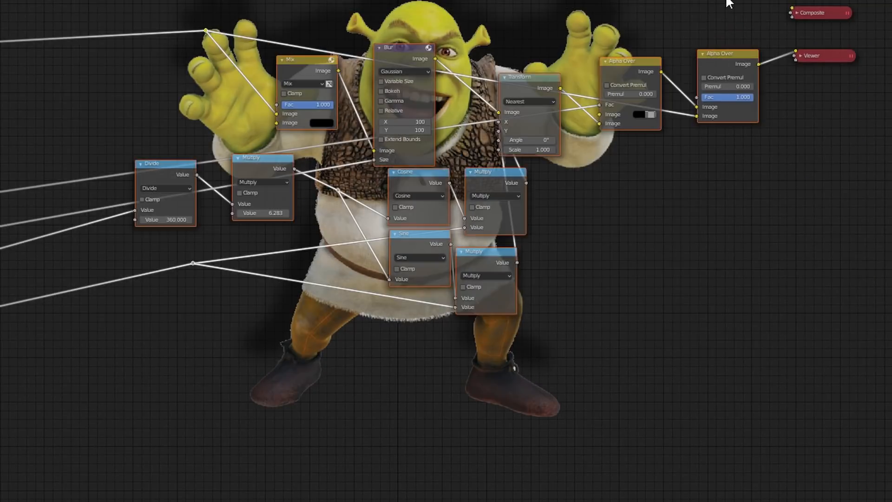
key(ctrl+g)
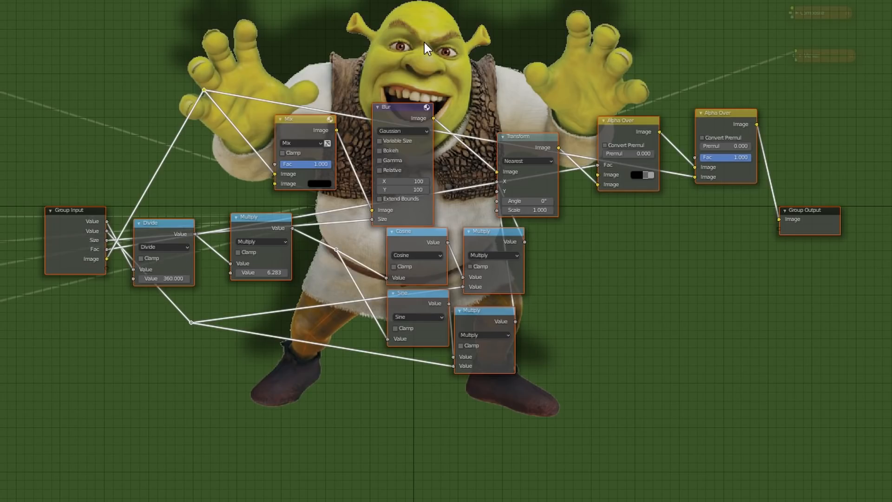
key(Tab)
Move the Shrek.png node and the four labelled Value nodes close to the new node group.
scroll(309, 255, down, 2)
middle_drag(243, 263, 386, 253)
scroll(386, 253, down, 2)
drag(229, 385, 72, 160)
key(g)
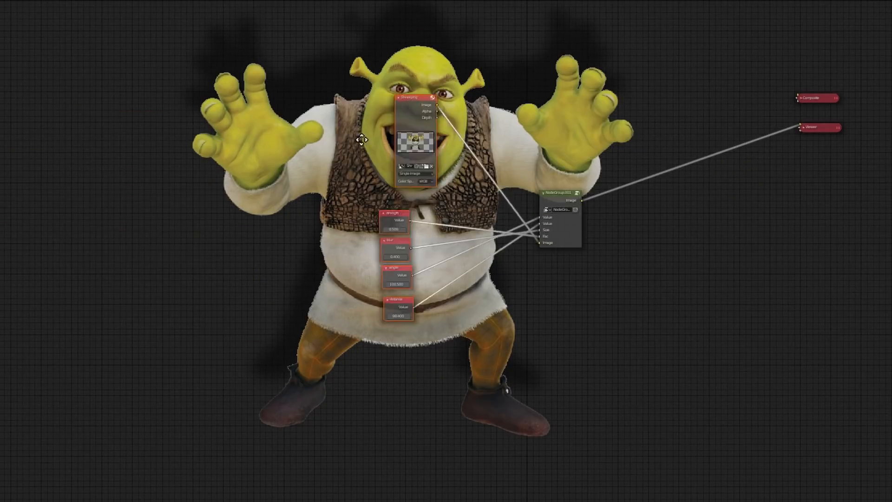
click(466, 181)
scroll(466, 180, up, 10)
middle_drag(528, 126, 275, 205)
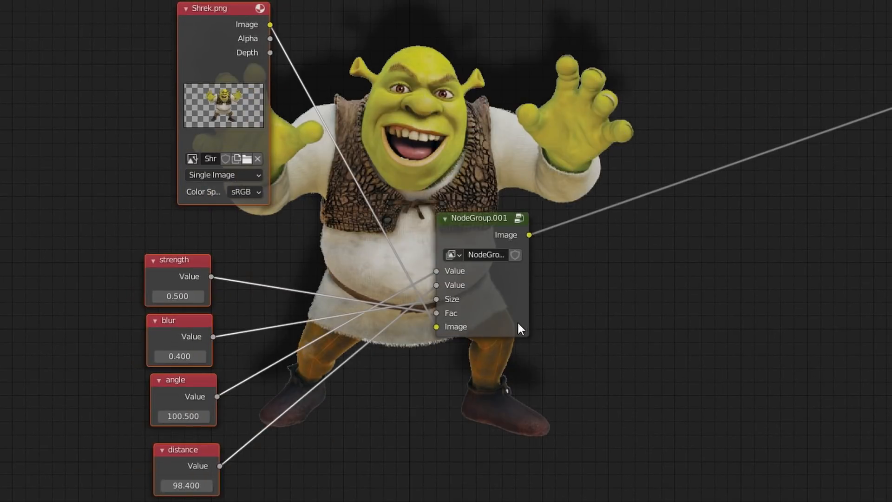
Try the shadow with strength 1 and with blur 1, undoing each change.
scroll(279, 359, up, 2)
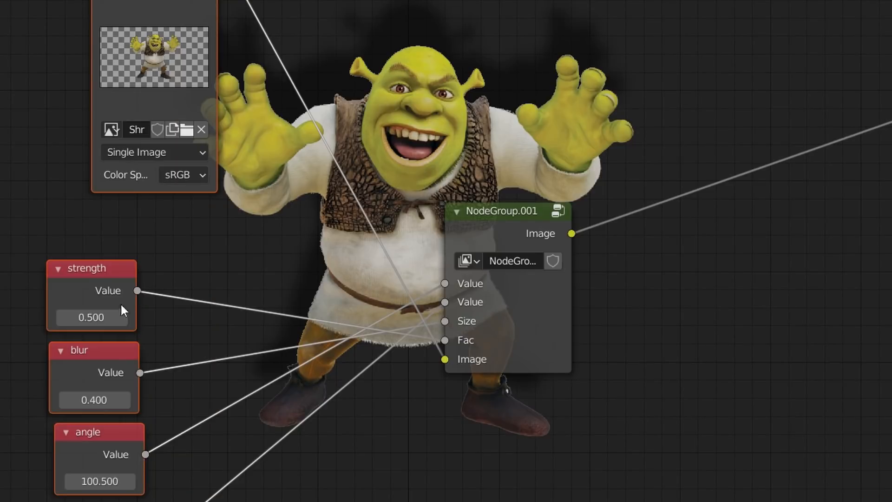
text(1)
key(Return)
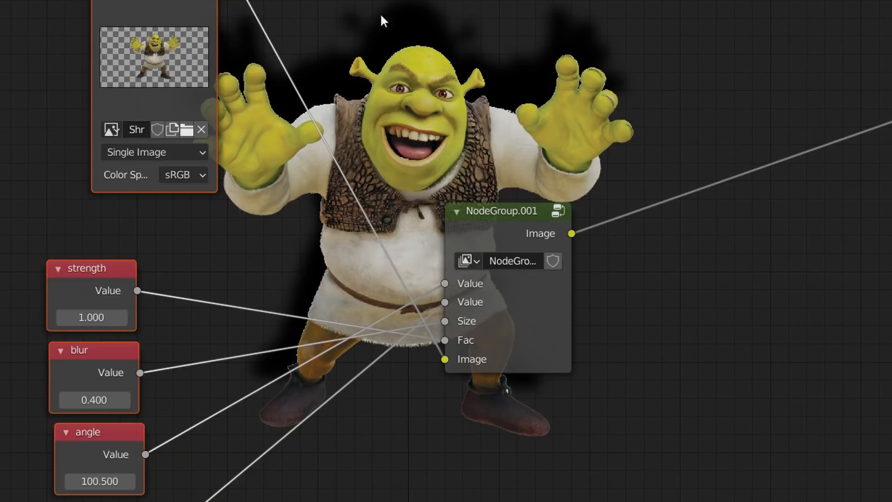
key(ctrl+z)
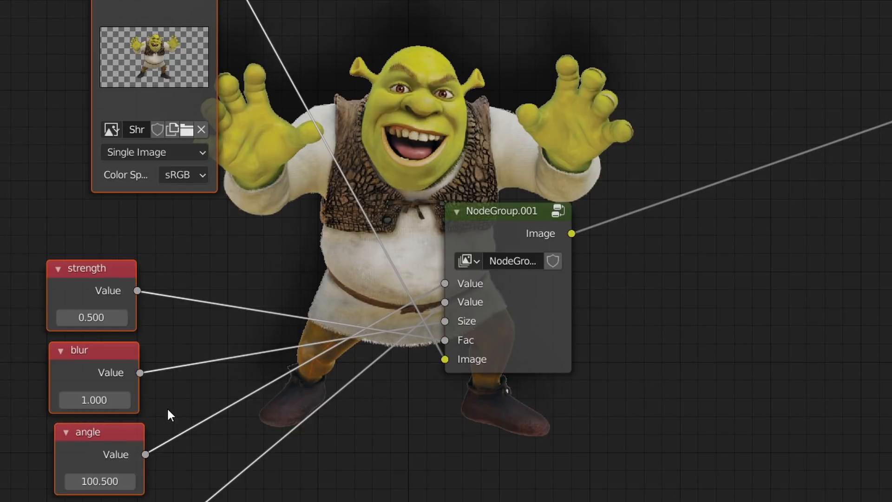
key(ctrl+z)
Set the blur to 0.1 and the angle to 139.2, and increase the distance slightly.
double_click(104, 400)
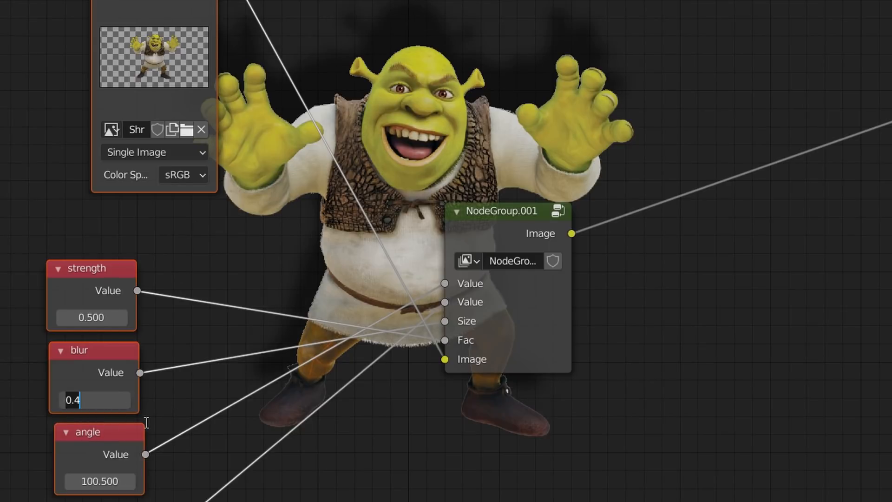
middle_drag(152, 446, 154, 409)
drag(95, 448, 126, 448)
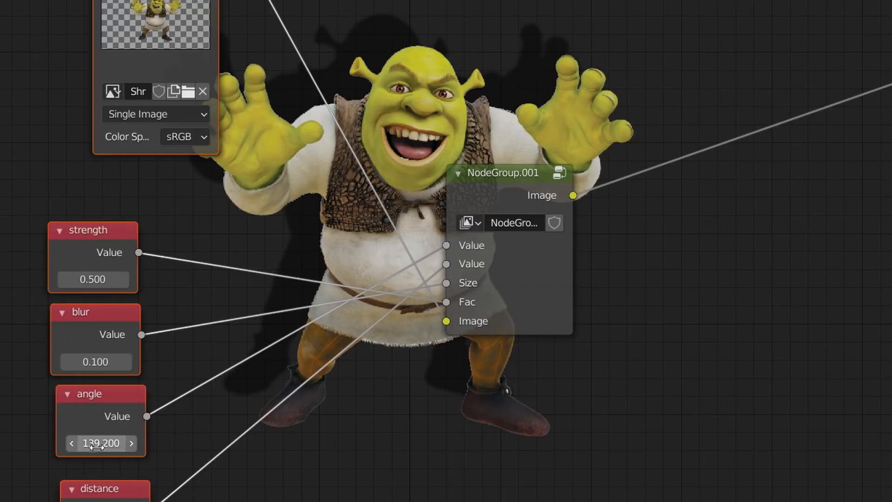
middle_drag(104, 440, 116, 368)
drag(114, 466, 122, 465)
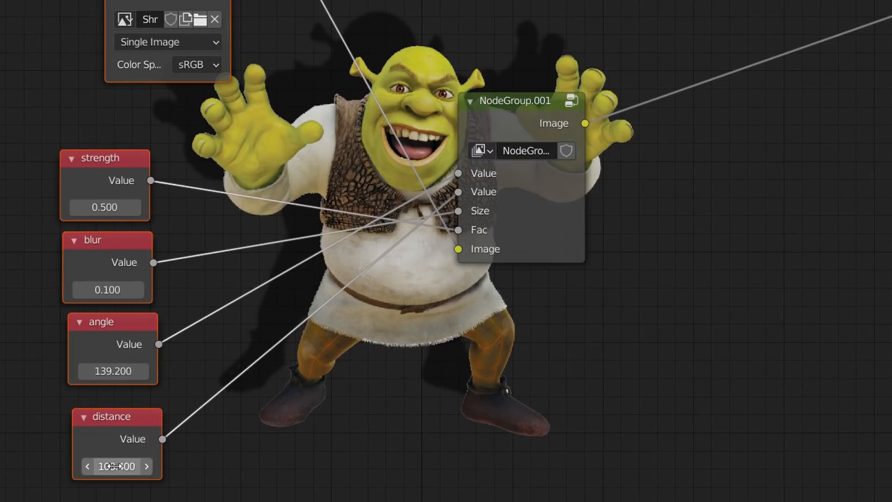
middle_drag(594, 239, 493, 431)
scroll(414, 253, down, 5)
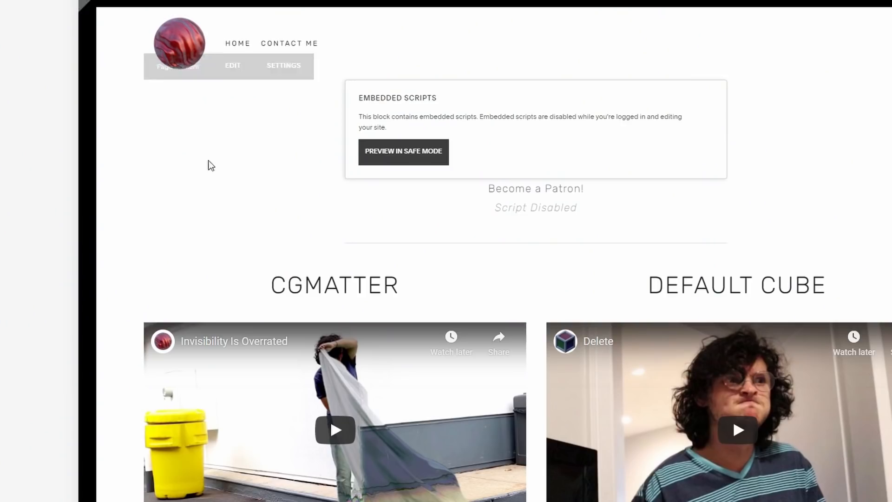
Switch to the website editor, edit the home page and swap the CGMatter and Default Cube videos.
click(233, 66)
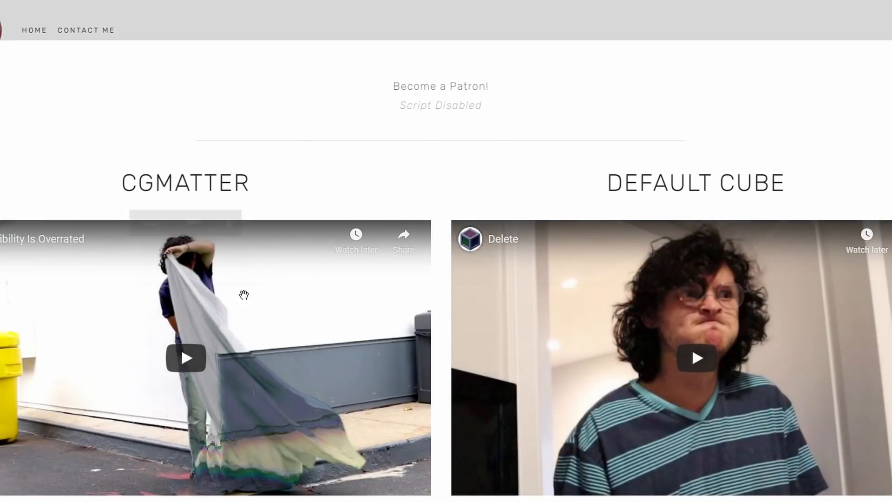
drag(244, 295, 818, 349)
scroll(577, 330, down, 2)
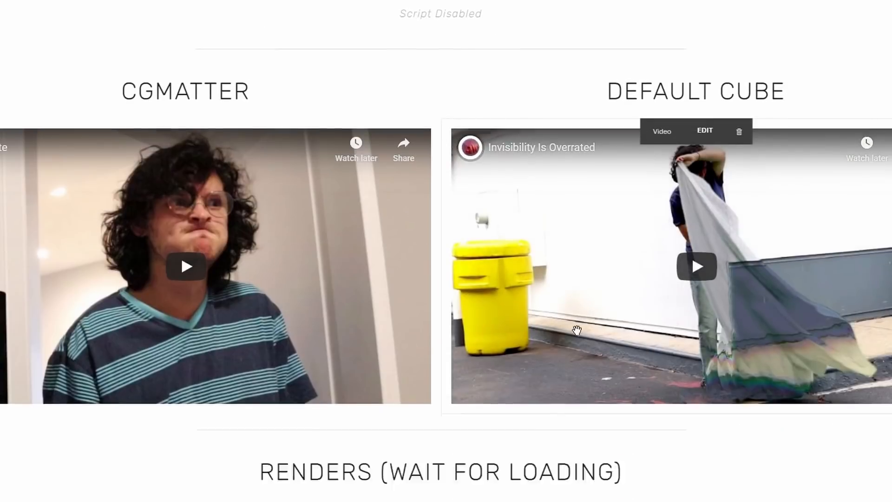
scroll(577, 330, down, 10)
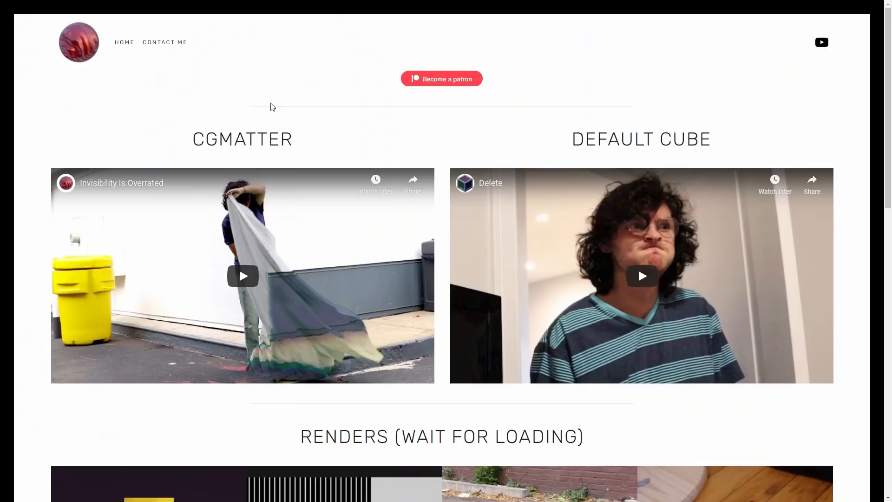
Browse the Renders gallery on the live home page in the enlarged image view, close it and open the contact page.
scroll(138, 285, down, 5)
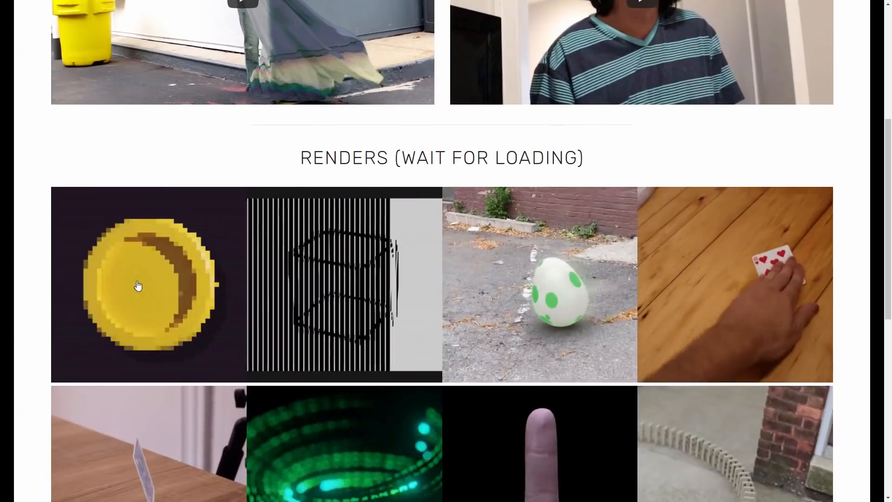
click(138, 285)
click(861, 254)
click(861, 254)
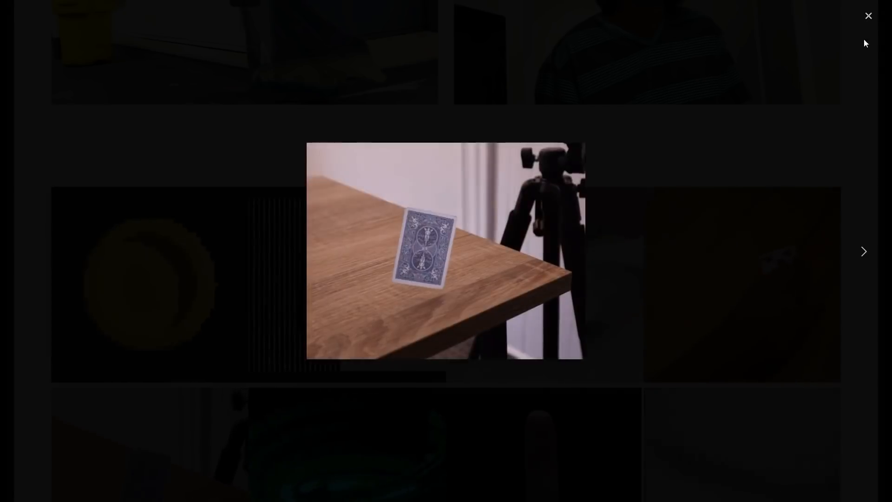
click(868, 16)
scroll(661, 266, up, 5)
click(166, 40)
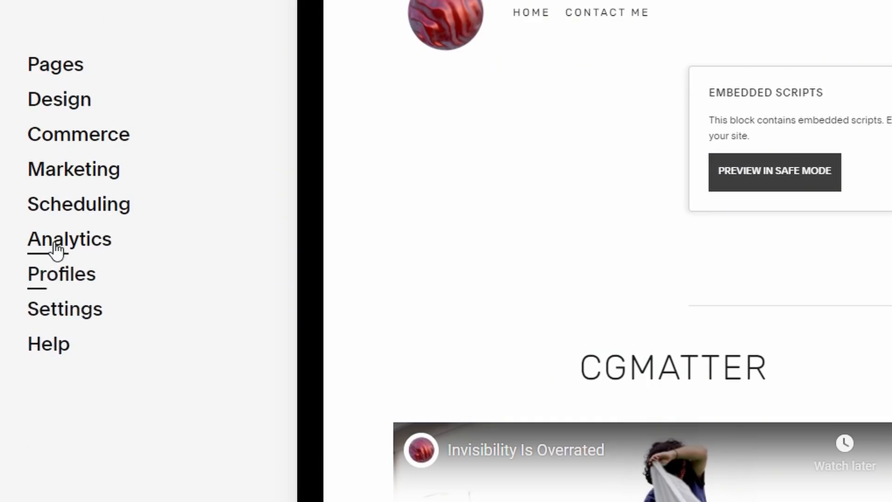
Look through the website editor's Analytics and Marketing sections.
click(56, 246)
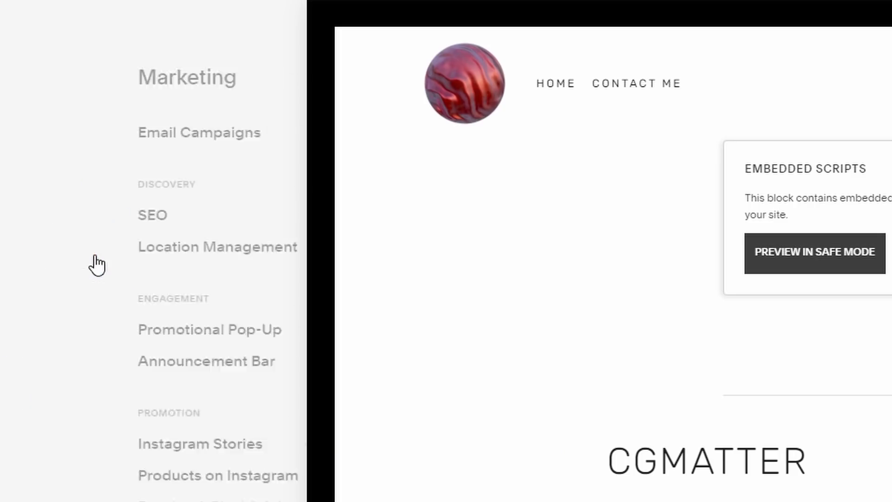
click(85, 135)
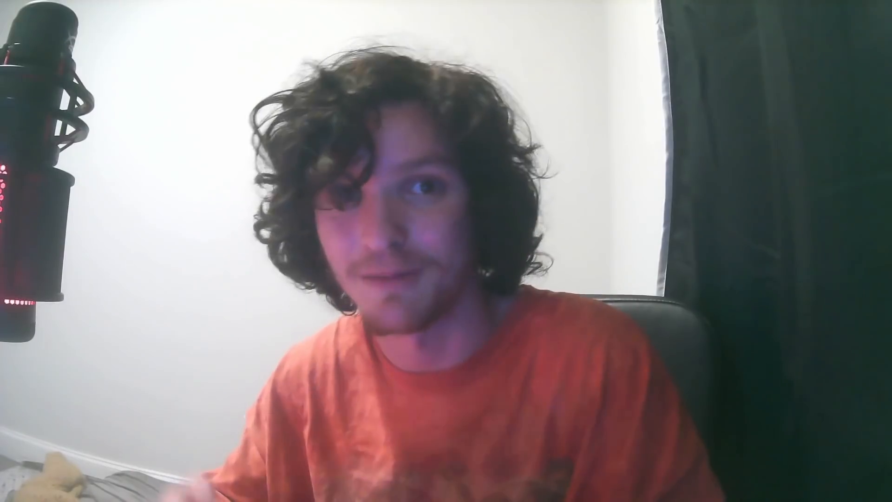